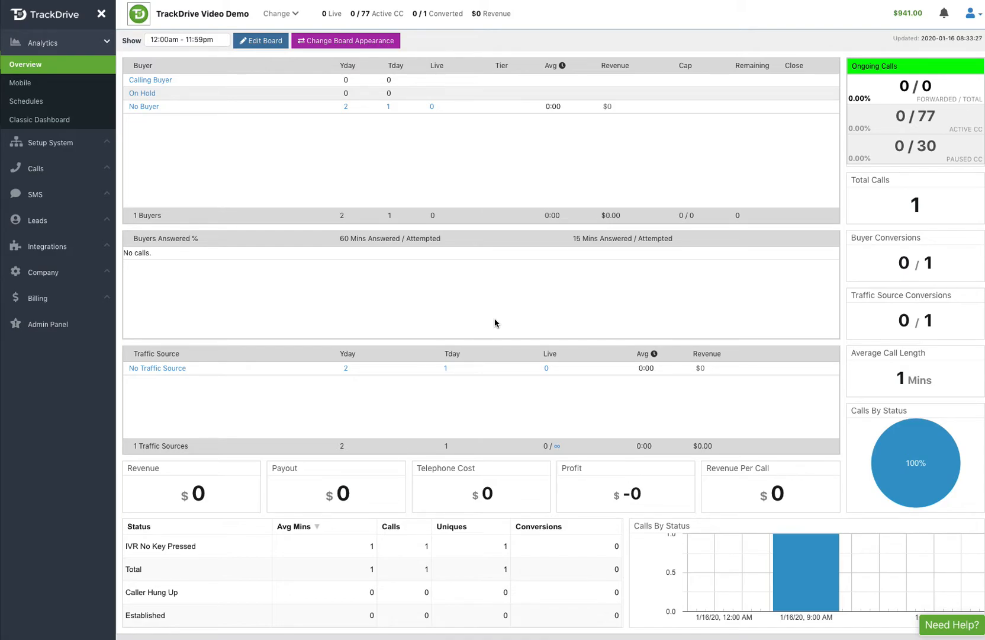
Start a new number pool in the system setup and set its tracking type to SMS Numbers
click(45, 148)
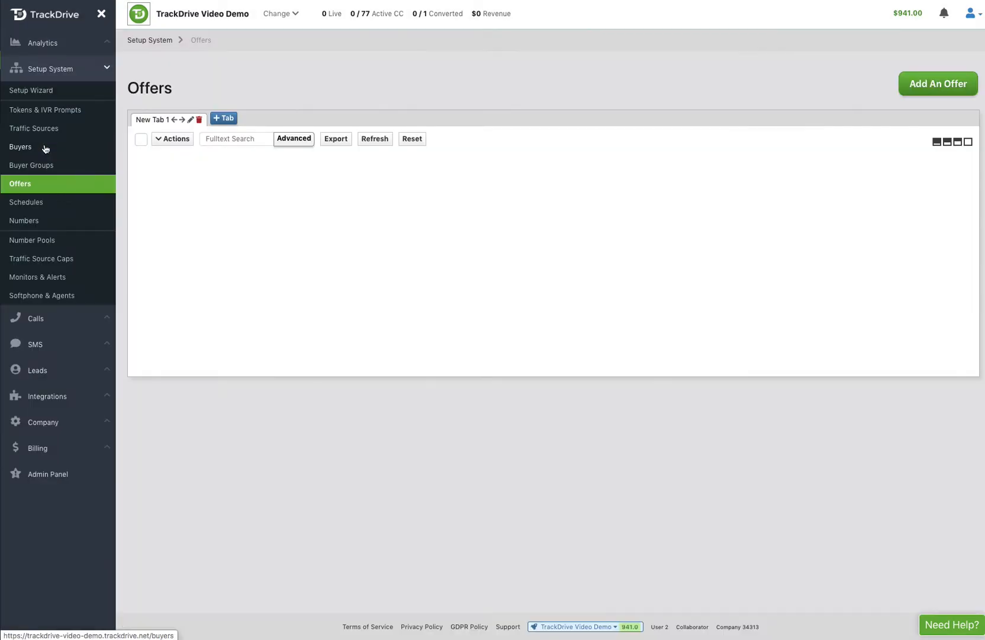
click(31, 240)
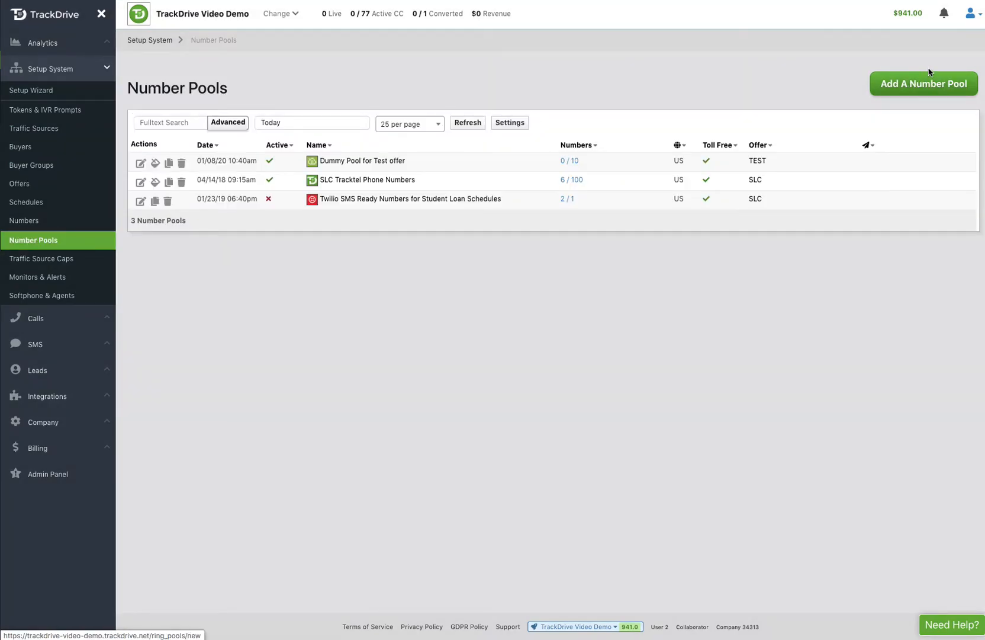
click(930, 88)
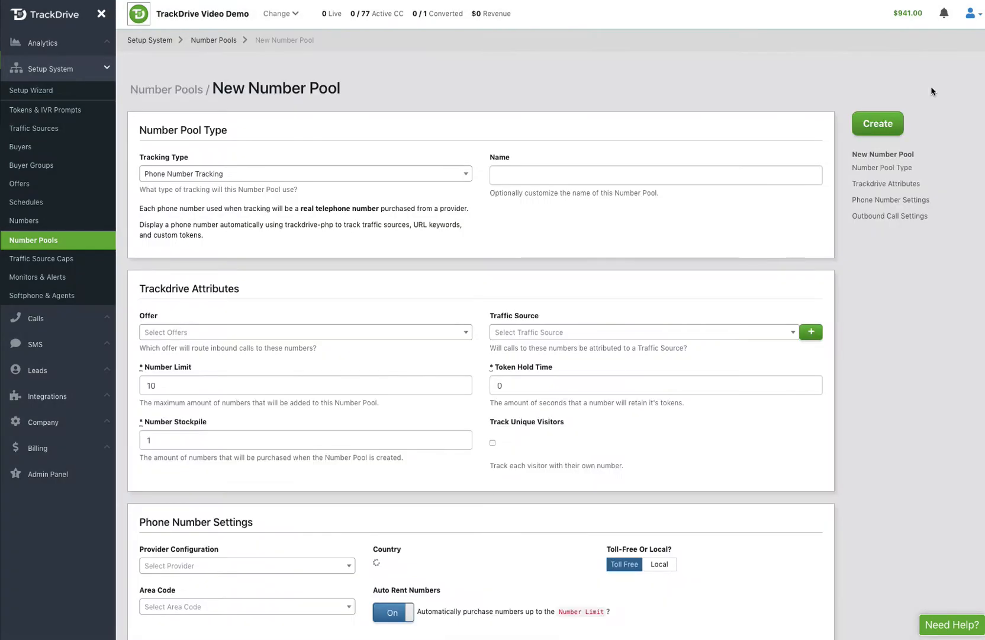
click(282, 175)
click(166, 228)
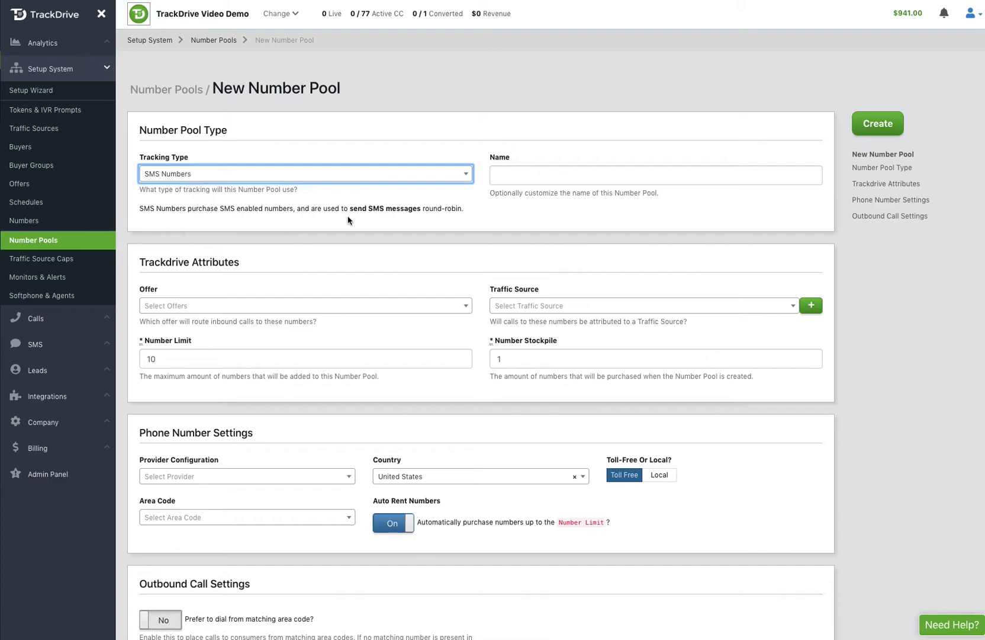
Name the number pool Test SLC Pool and assign it the SLC - Student Loan Consolidation offer
click(512, 180)
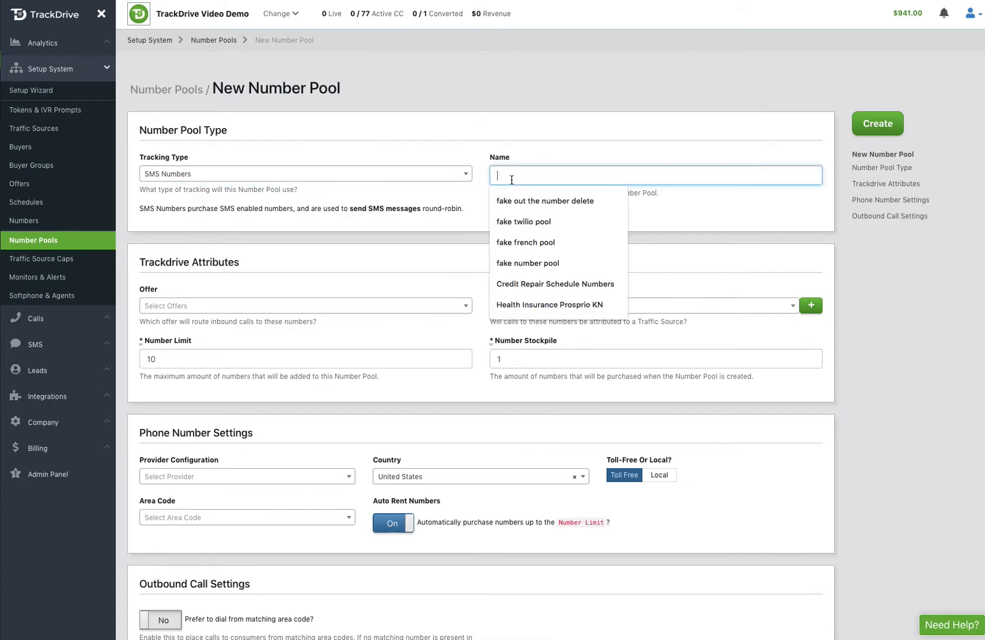
text(Test)
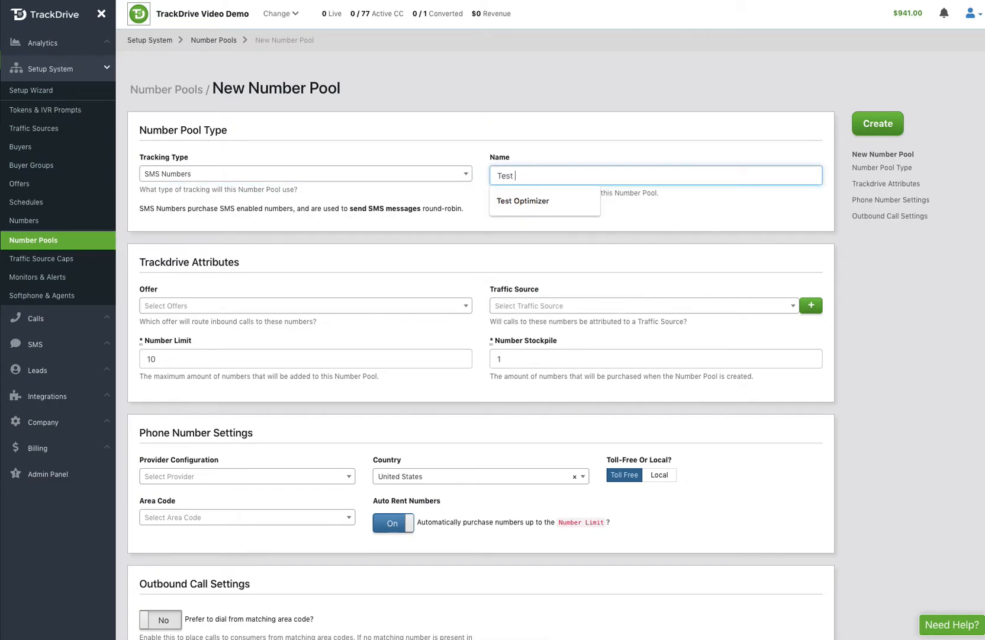
text( SLC Pool)
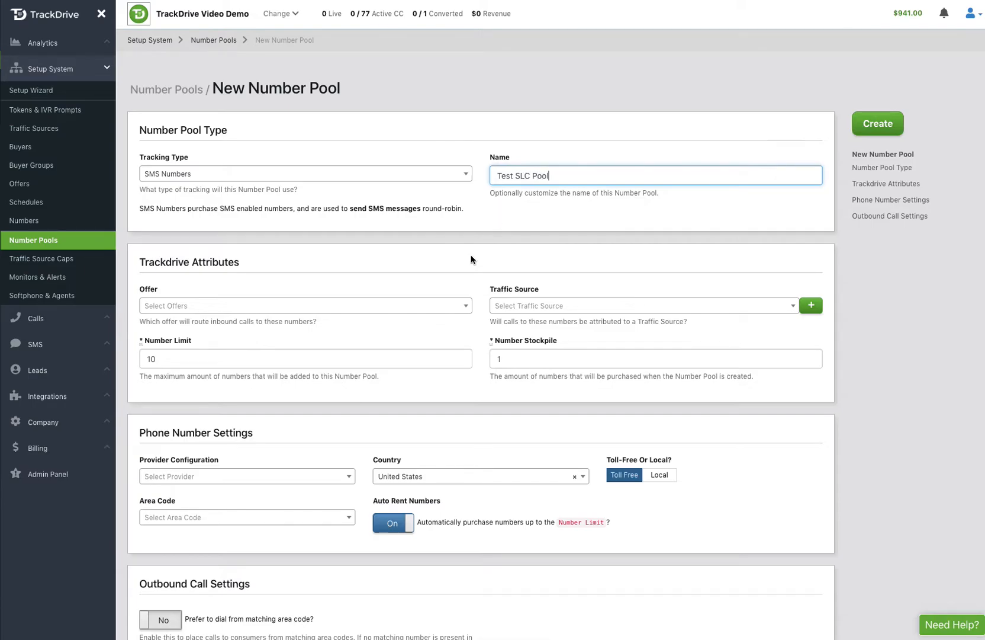
click(258, 309)
click(218, 360)
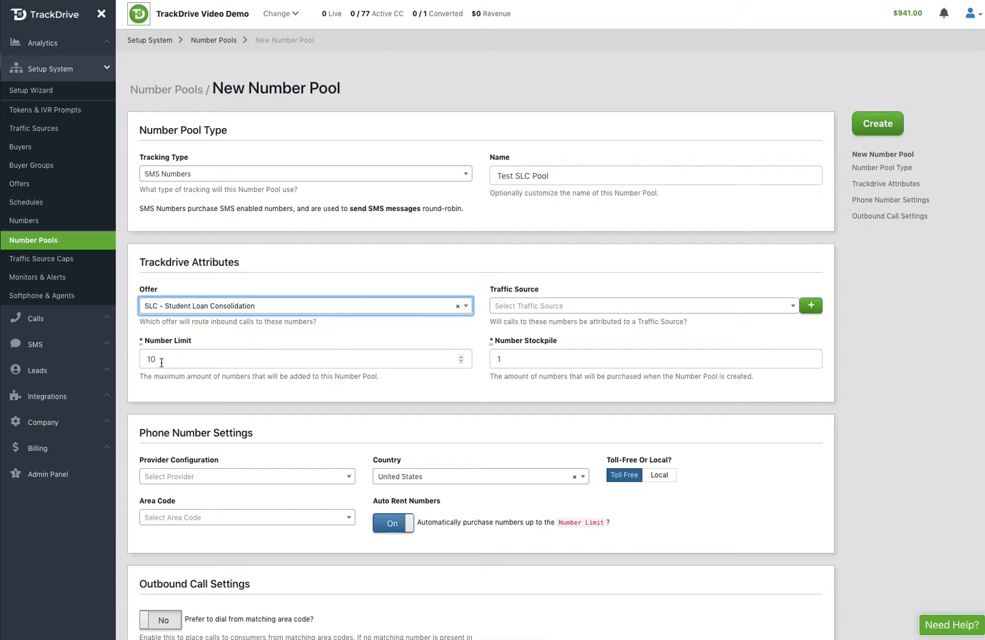
Turn off automatic number renting and choose Twilio - Twilio Test on Video Demo as the provider configuration
click(389, 524)
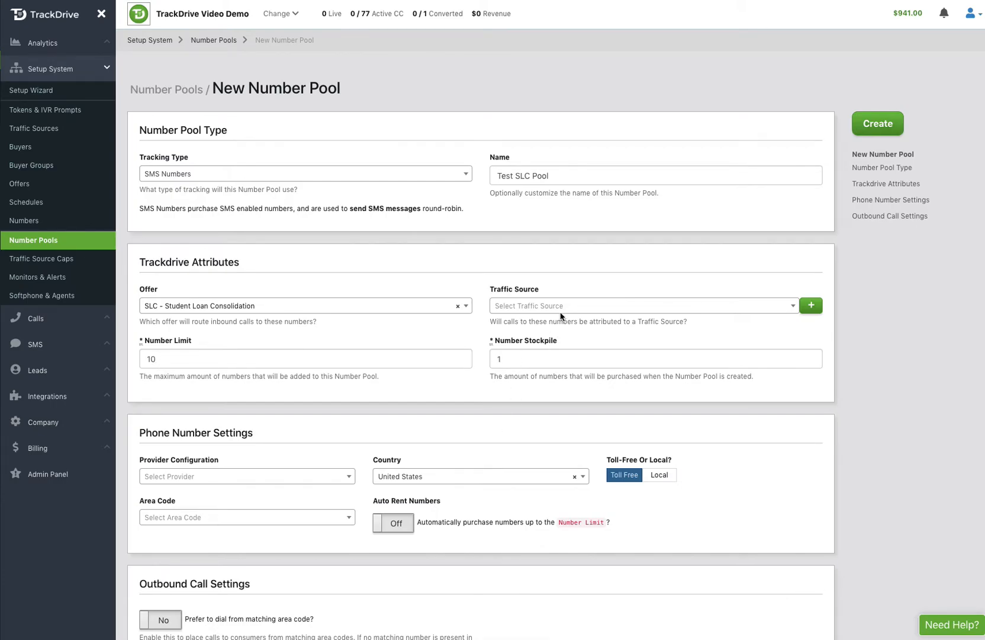
click(212, 477)
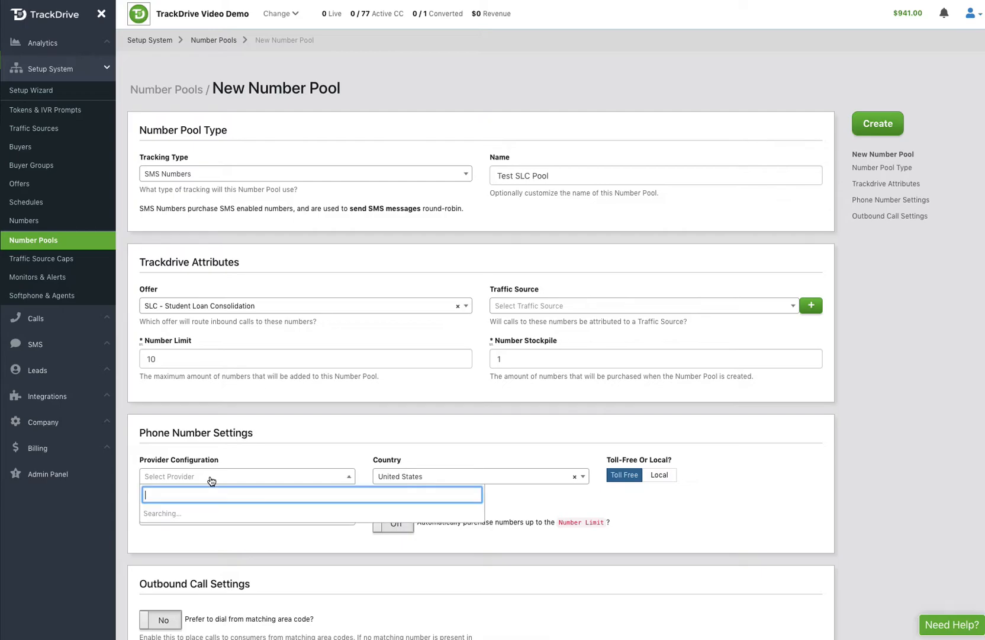
click(187, 549)
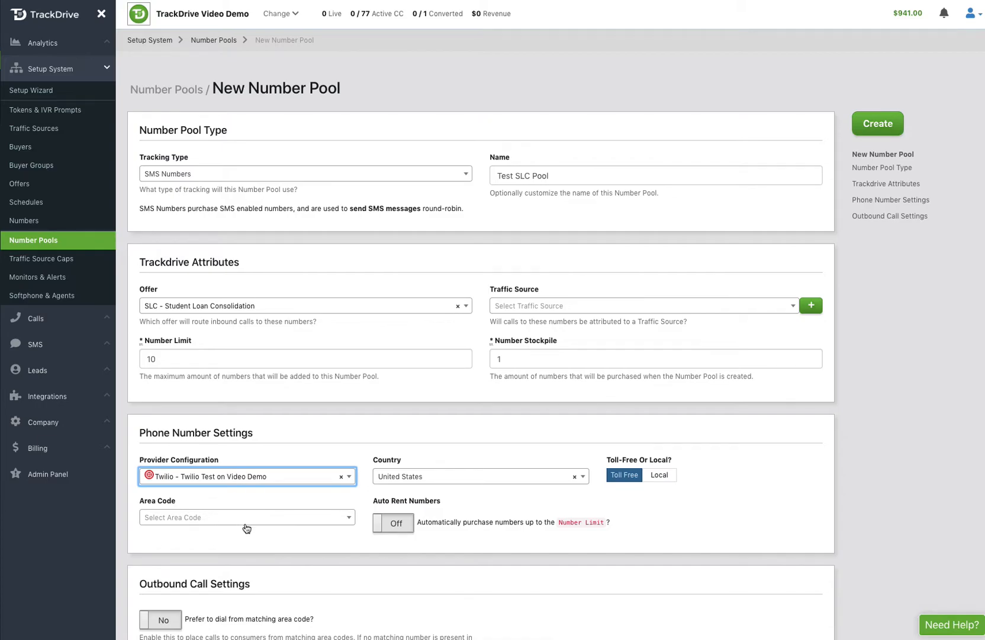
Enable dialing from matching area codes and from any area code in the state, and create the number pool
scroll(246, 527, down, 3)
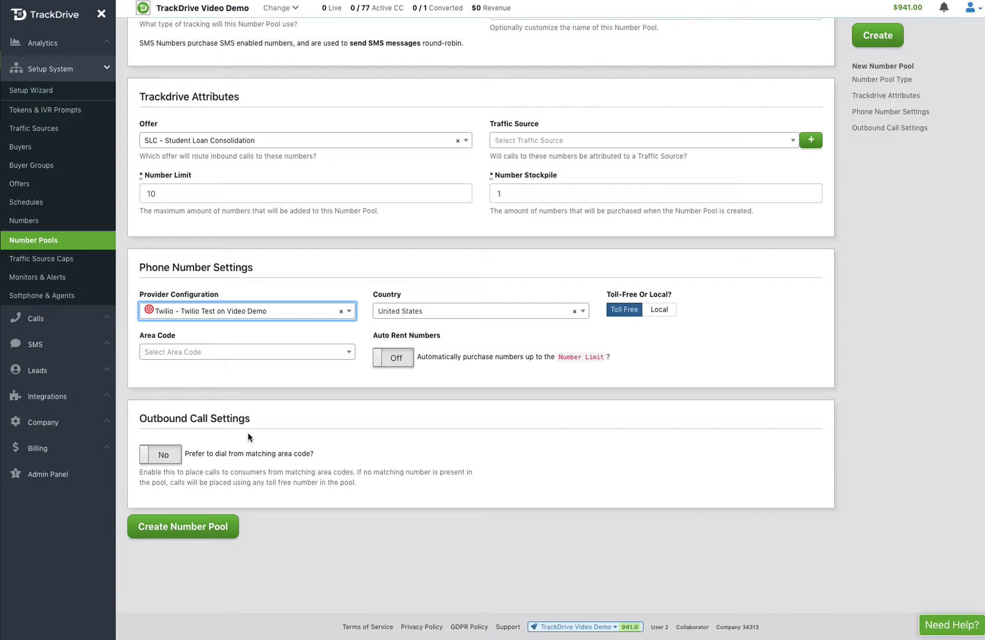
click(169, 457)
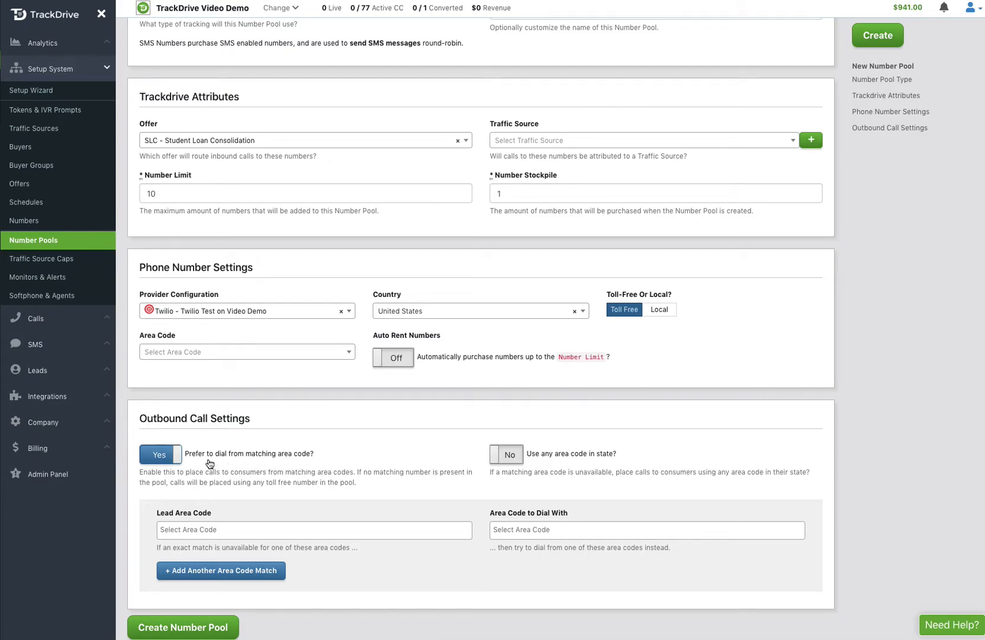
click(502, 463)
click(206, 629)
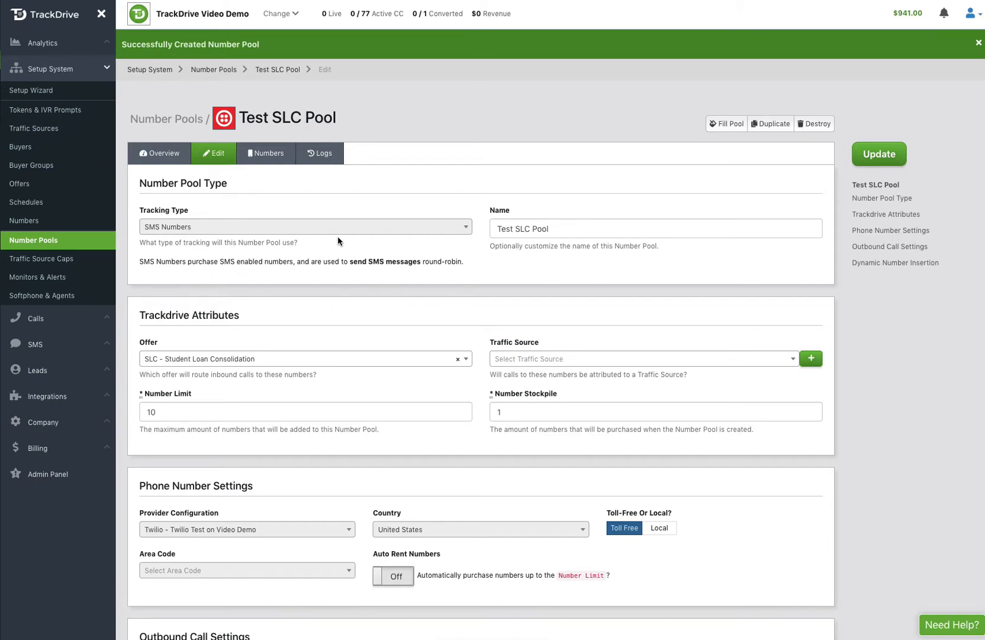
Start a new schedule and name it Test Schedule 001
click(28, 203)
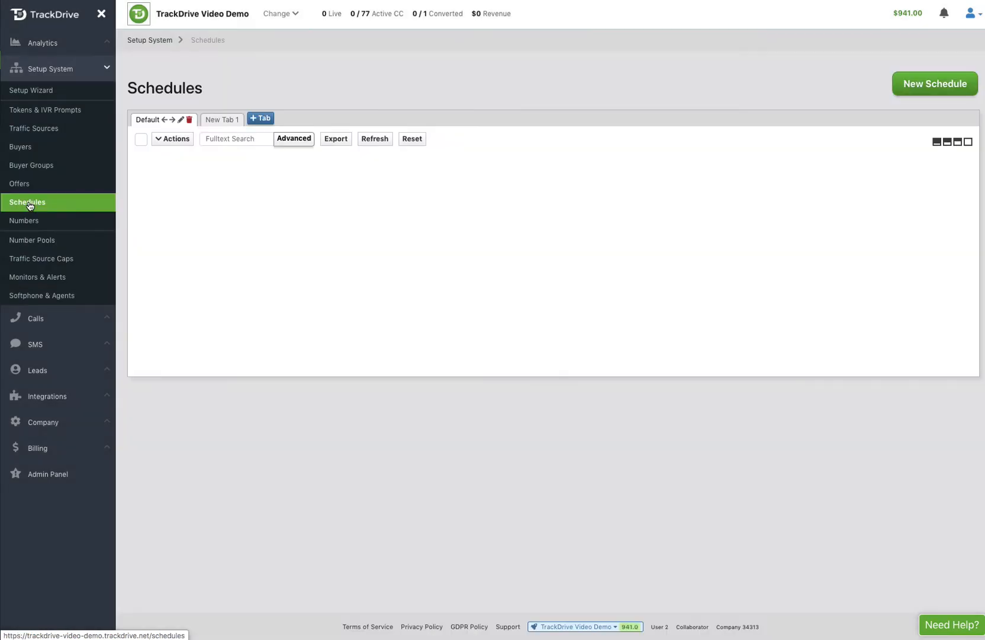
click(921, 89)
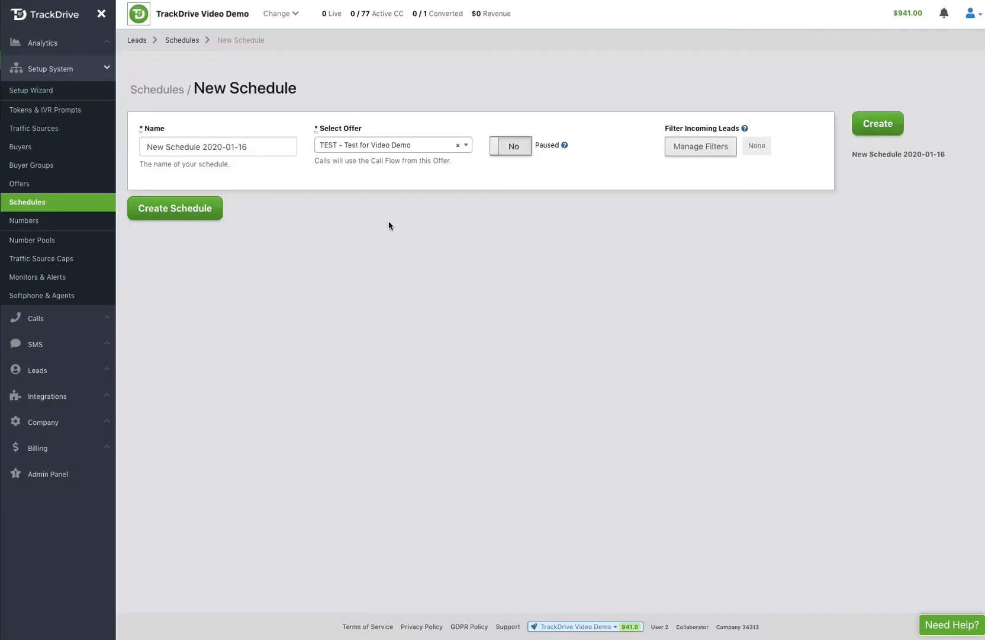
double_click(249, 150)
triple_click(250, 149)
text(Test)
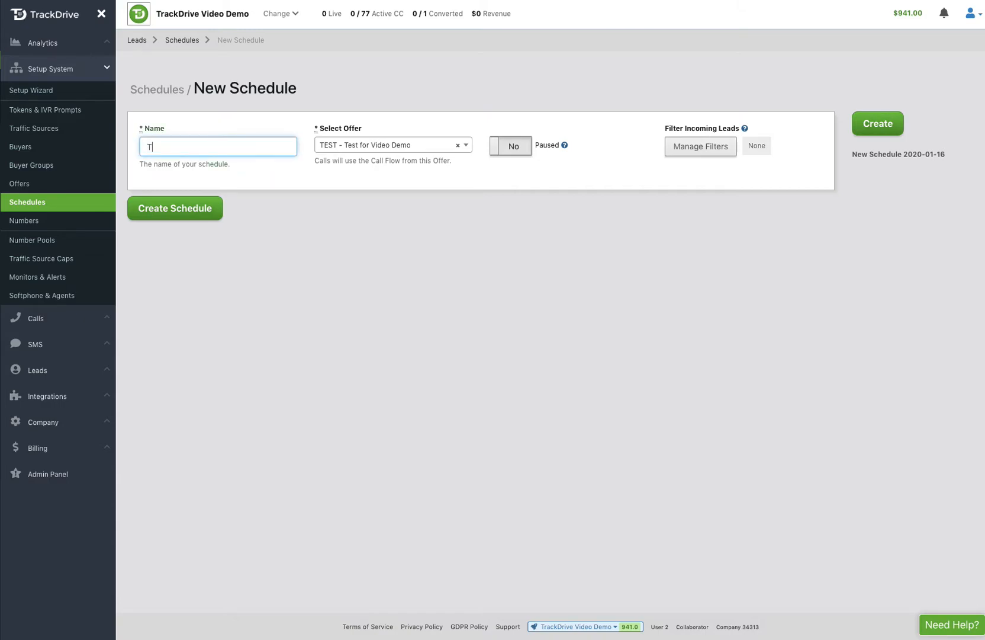
key(Down)
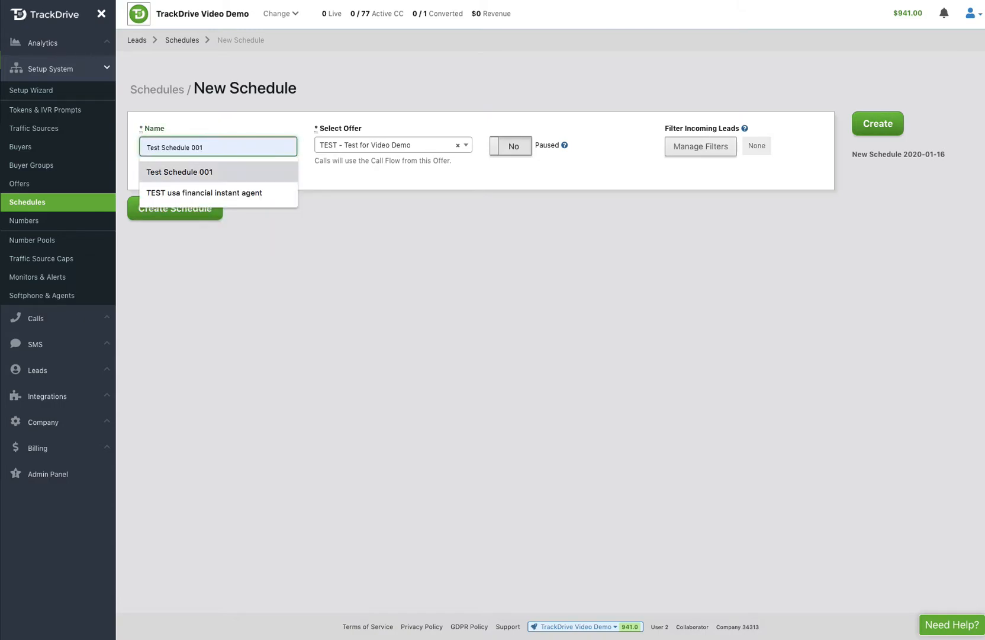
key(Return)
Assign the SLC - Student Loan Consolidation offer to the schedule and create it unpaused
click(355, 151)
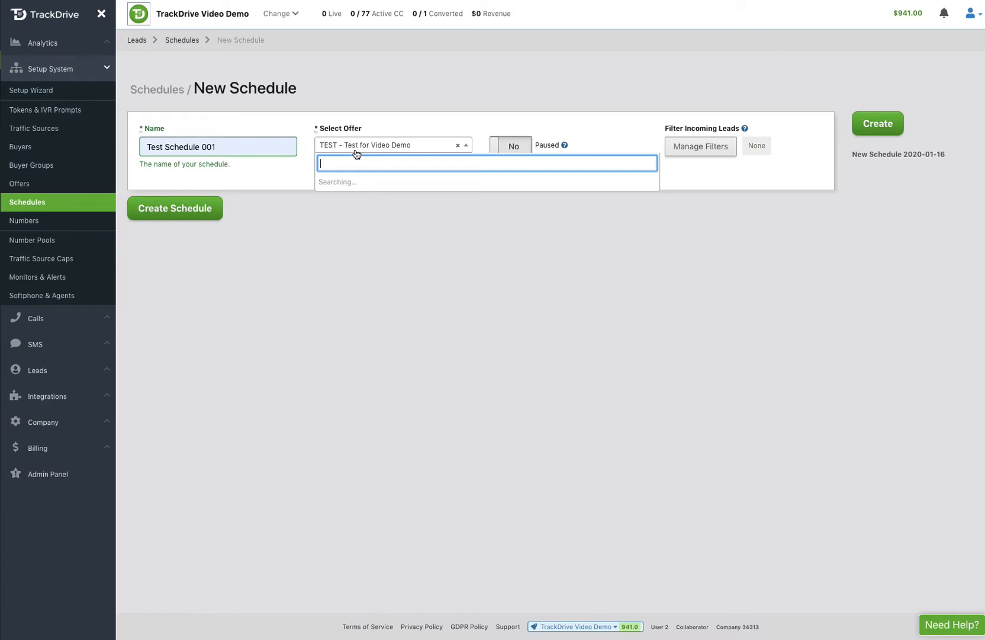
click(364, 199)
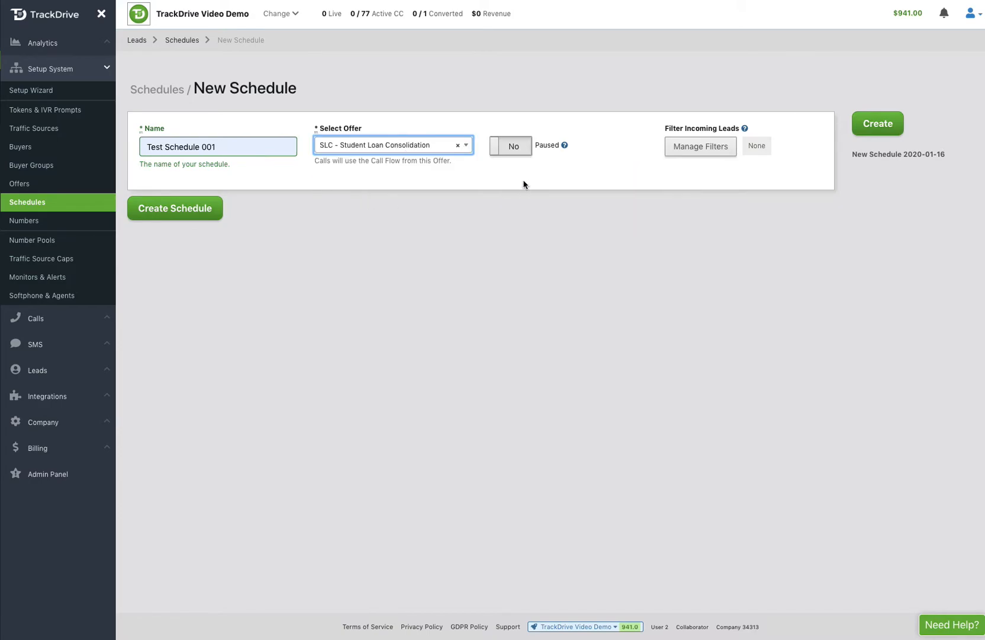
click(509, 152)
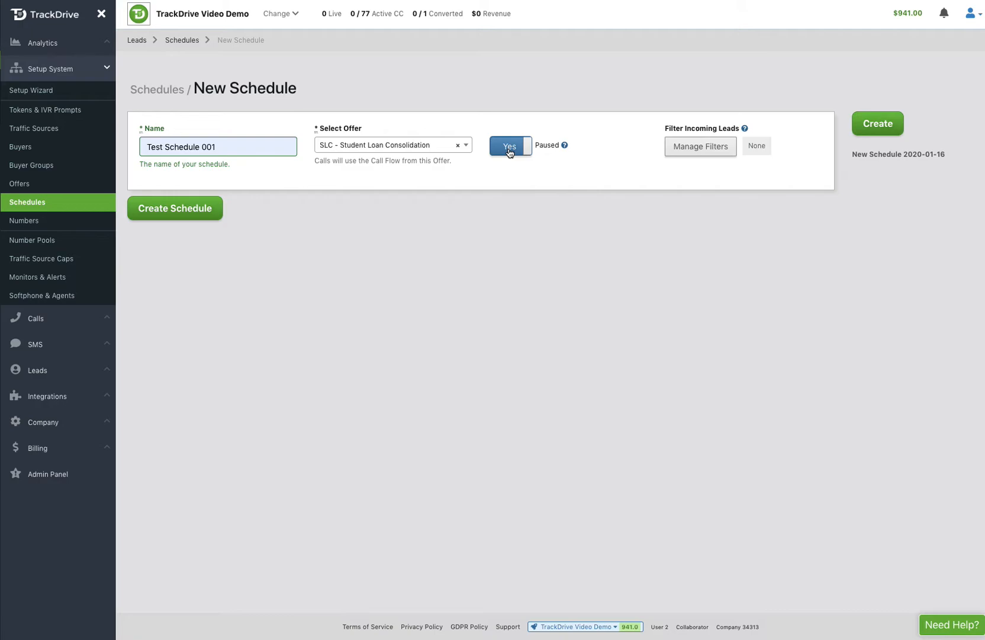
click(510, 151)
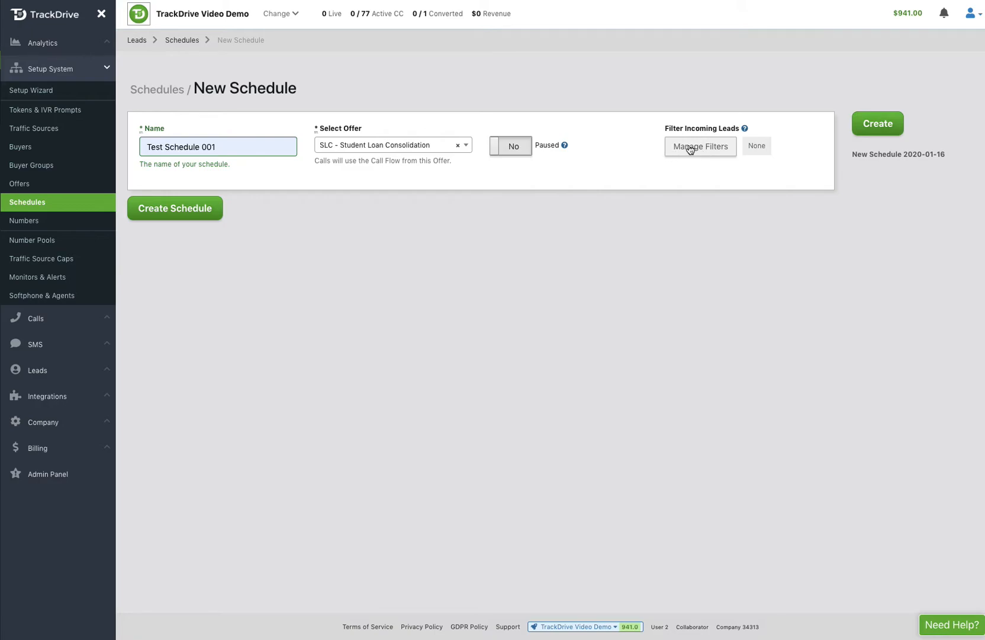
click(692, 149)
click(198, 212)
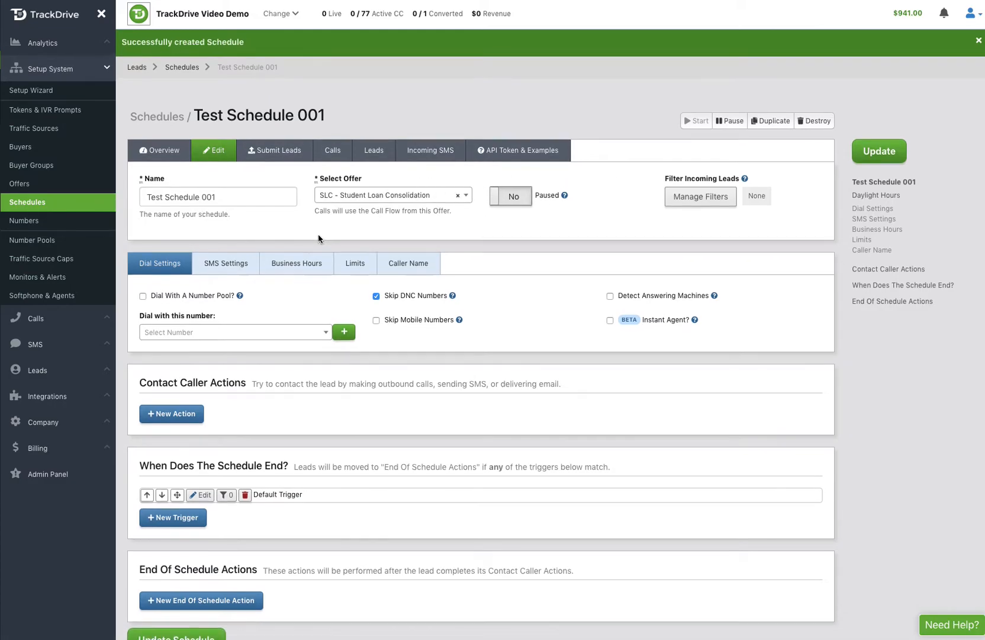
Configure the schedule's dial settings to use the Test SLC Pool number pool, with Skip DNC Numbers off and Instant Agent on
scroll(318, 233, down, 2)
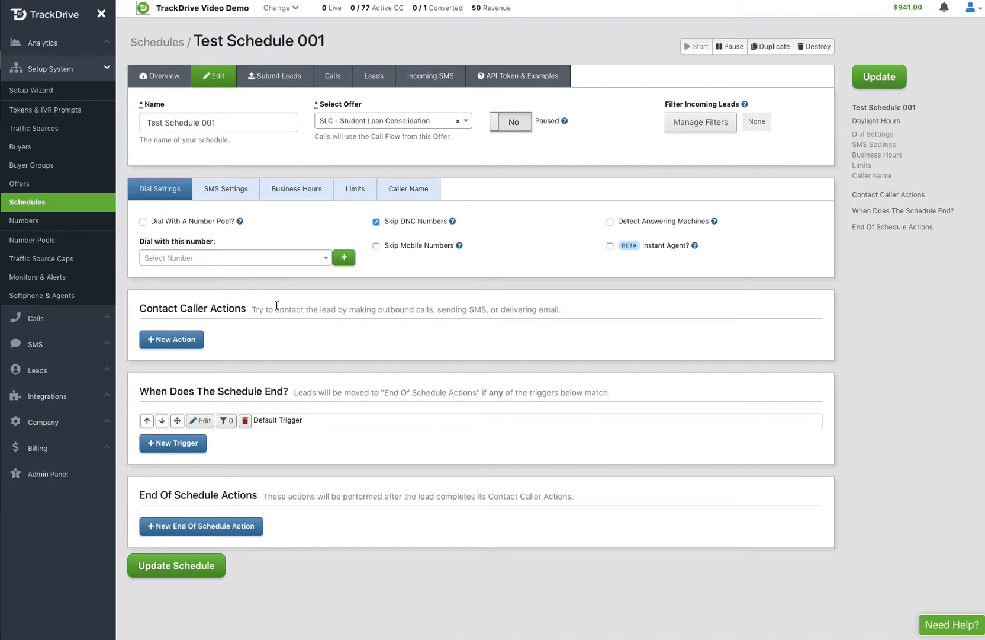
click(142, 221)
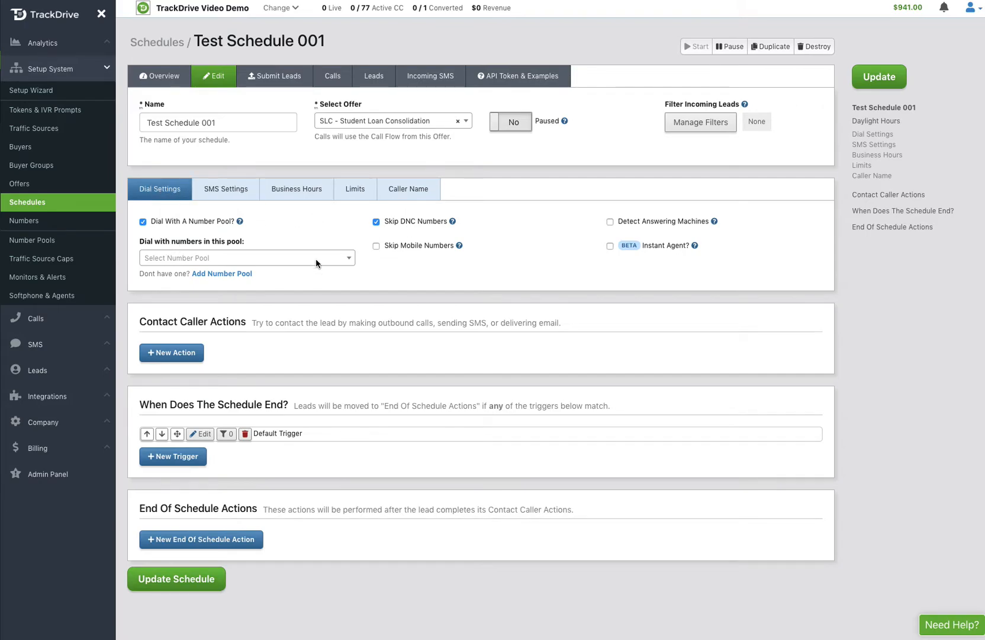
click(177, 258)
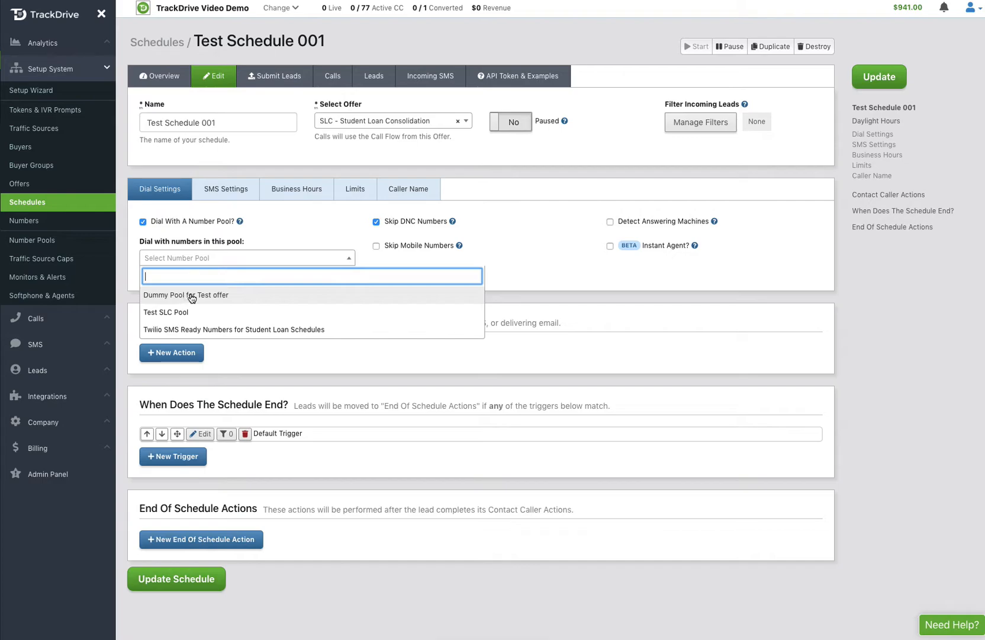
click(181, 311)
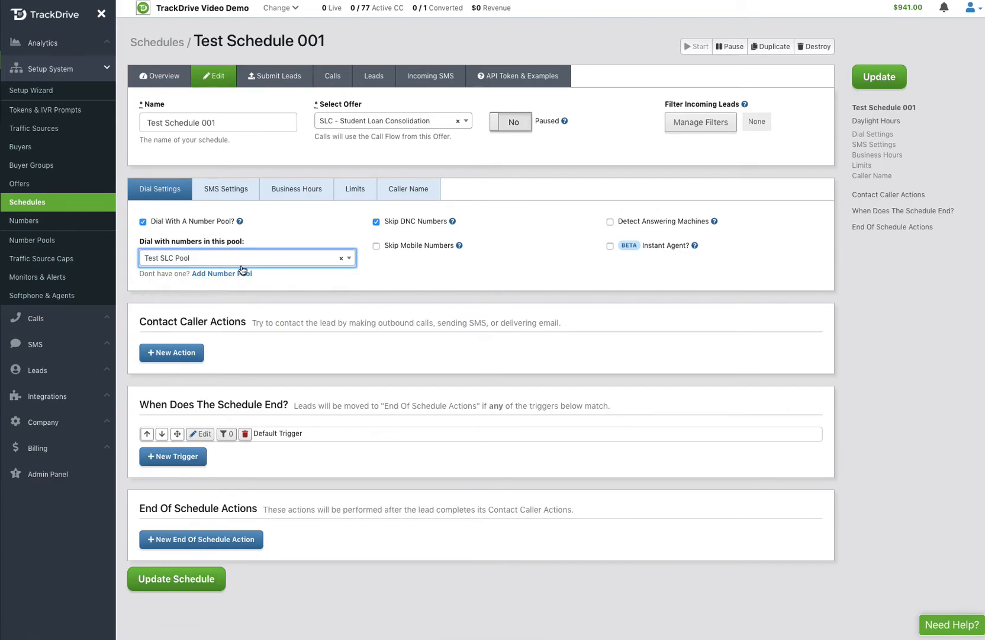
click(376, 222)
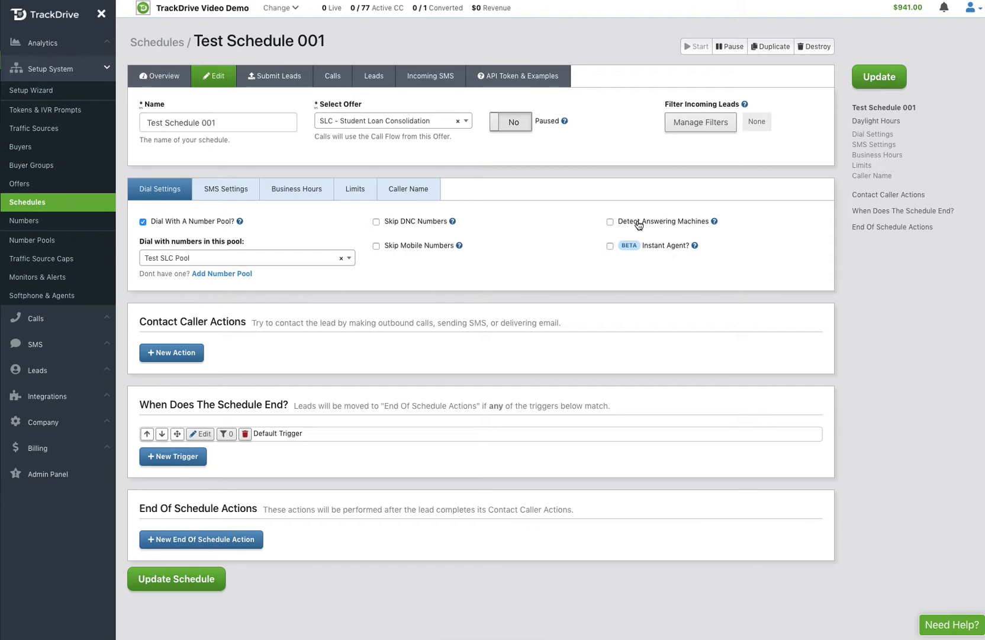
click(610, 245)
Choose Test SLC Pool as the number pool for sending the schedule's SMS messages
click(225, 188)
click(514, 233)
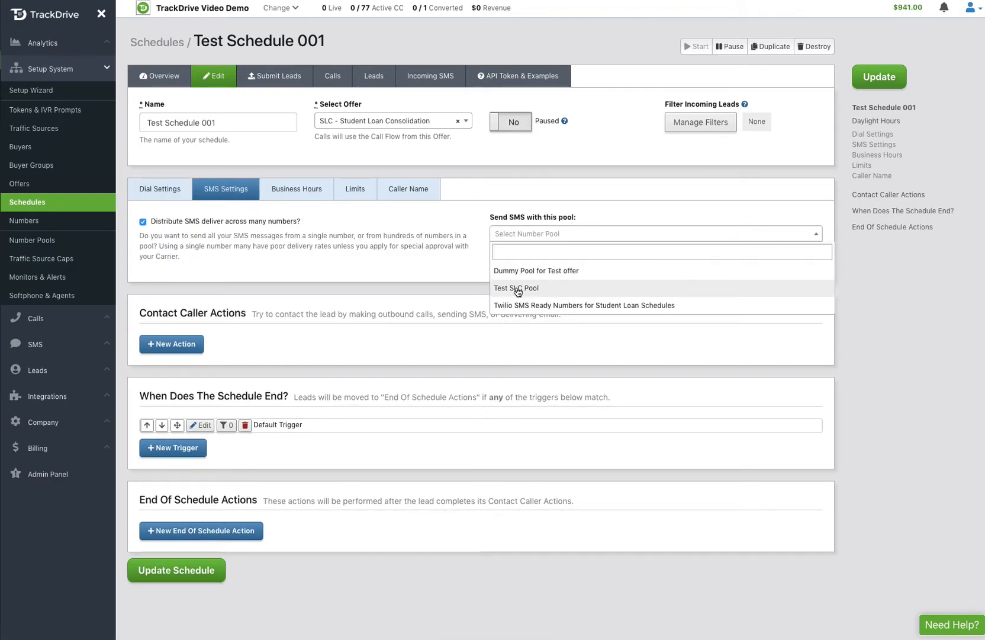
click(518, 288)
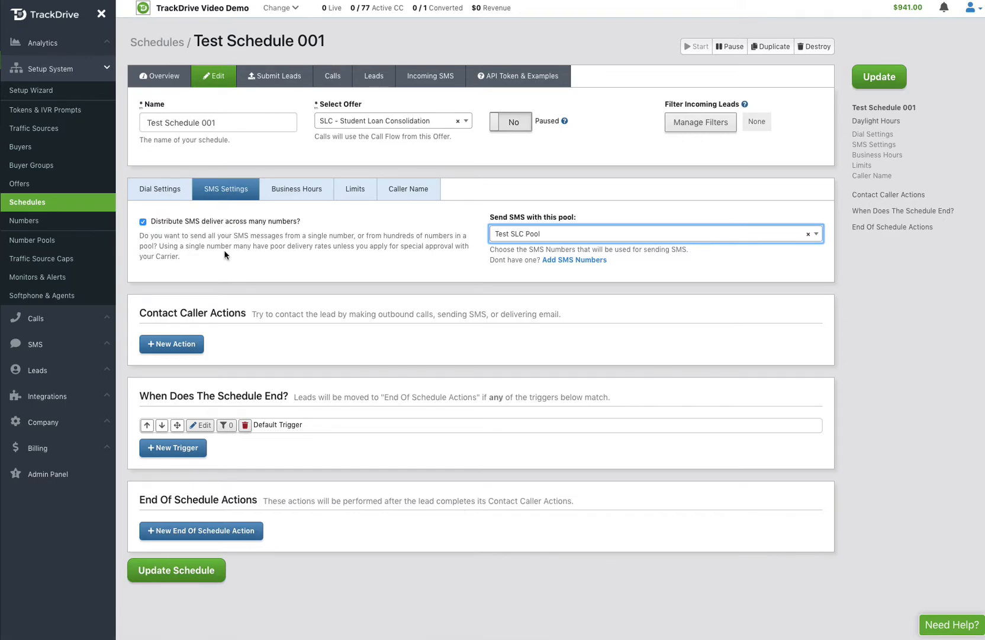
Review the schedule's business hours and set its On-Hold Limit to 1
click(296, 188)
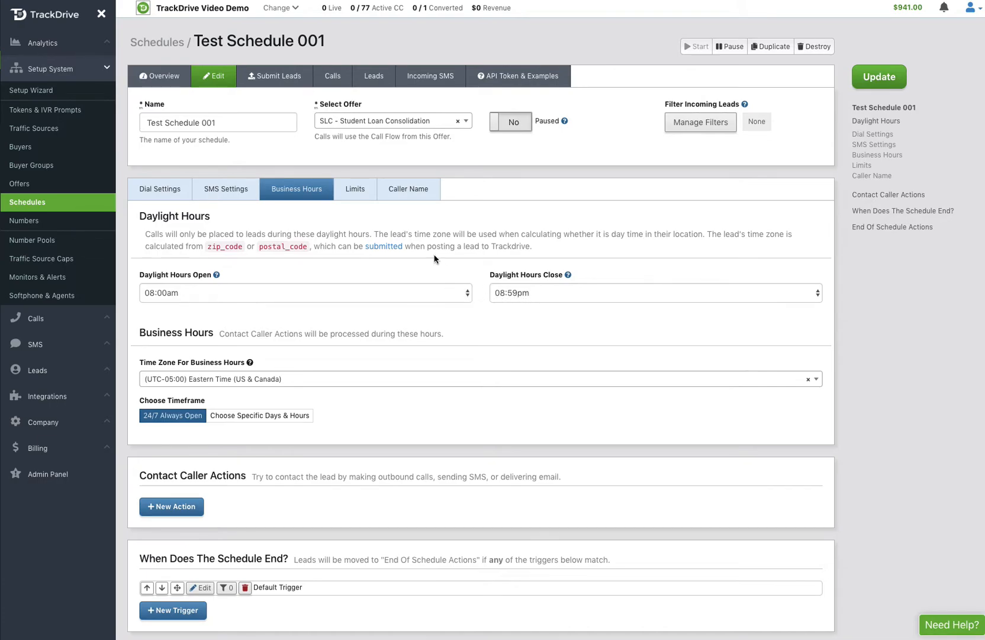
click(362, 194)
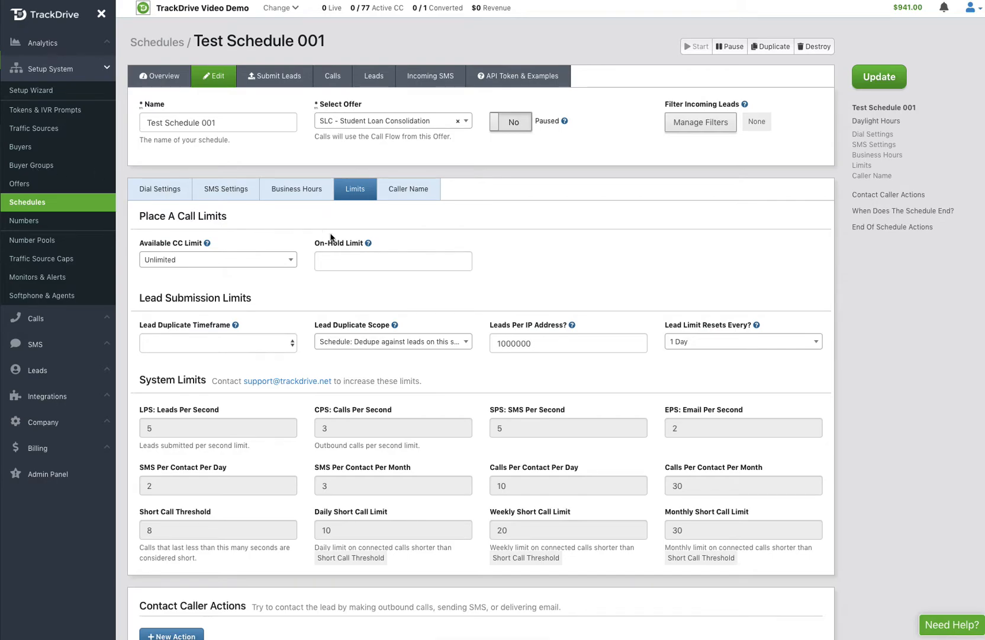
click(339, 260)
text(1)
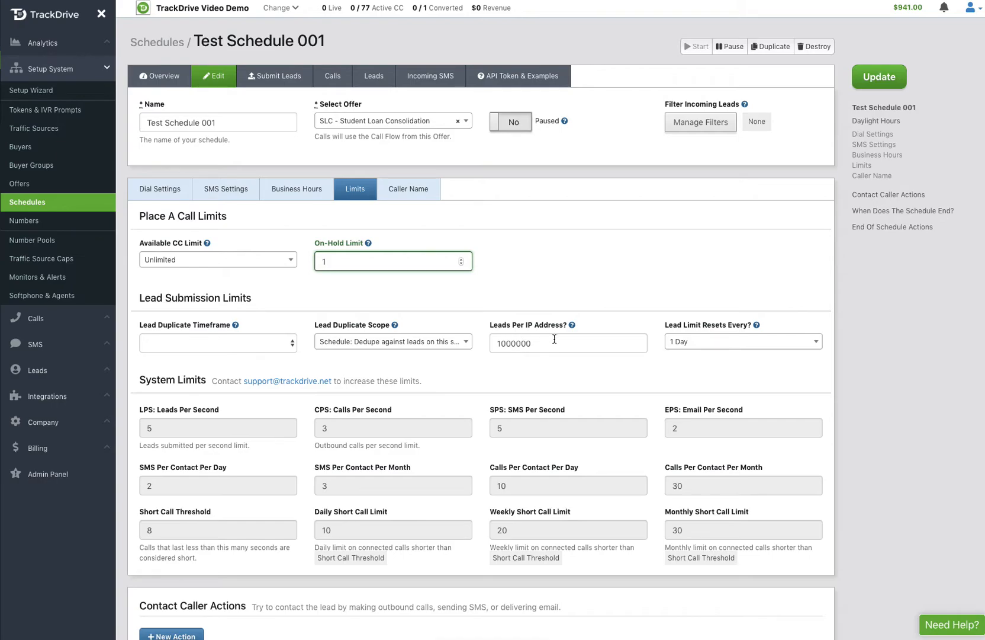
scroll(544, 348, down, 2)
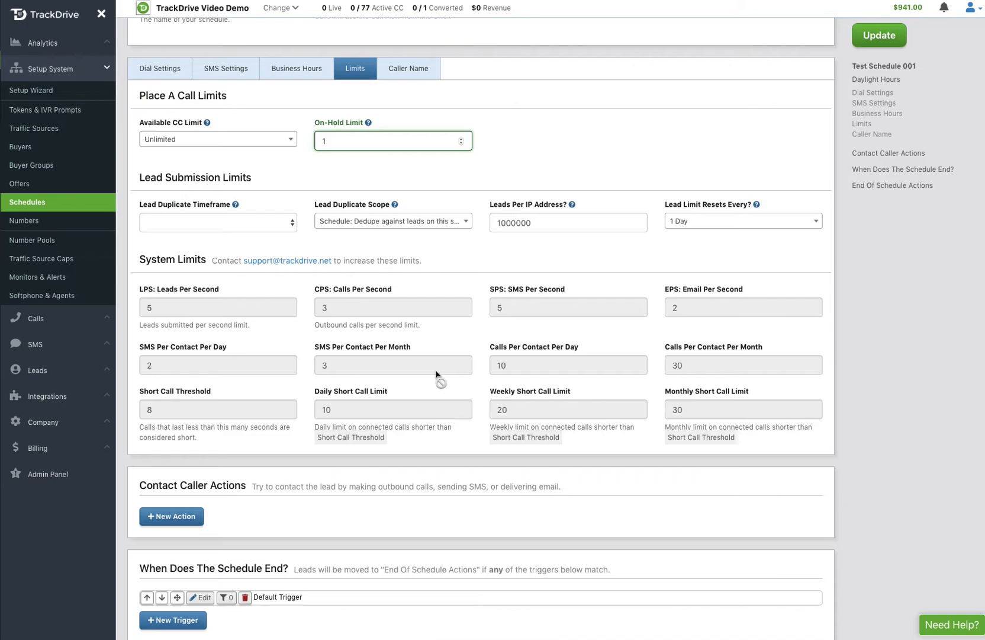
scroll(446, 369, up, 1)
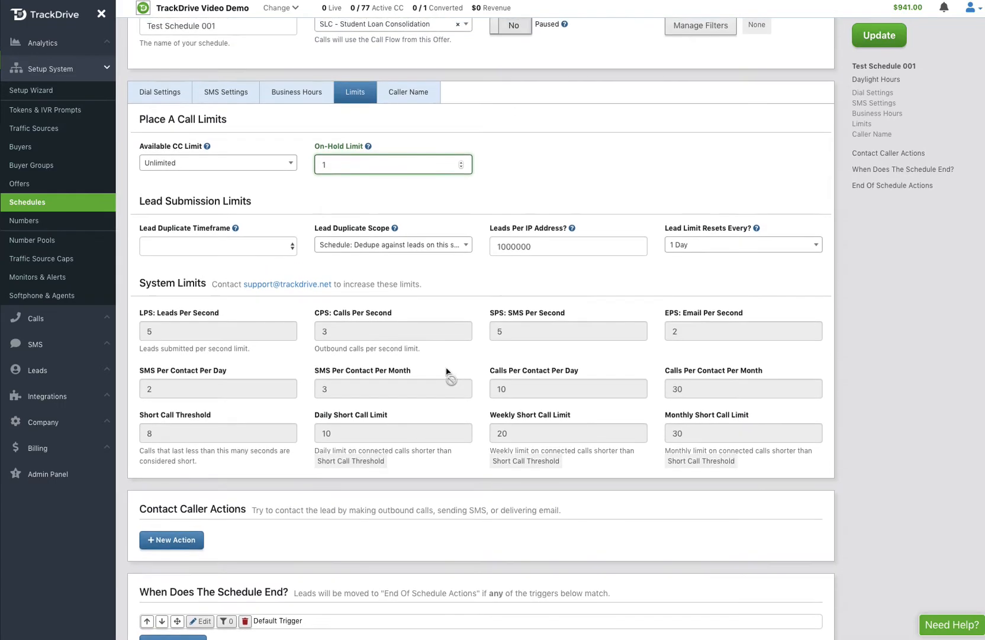
Set the schedule's custom Caller Name to Student Help and update the schedule
click(405, 113)
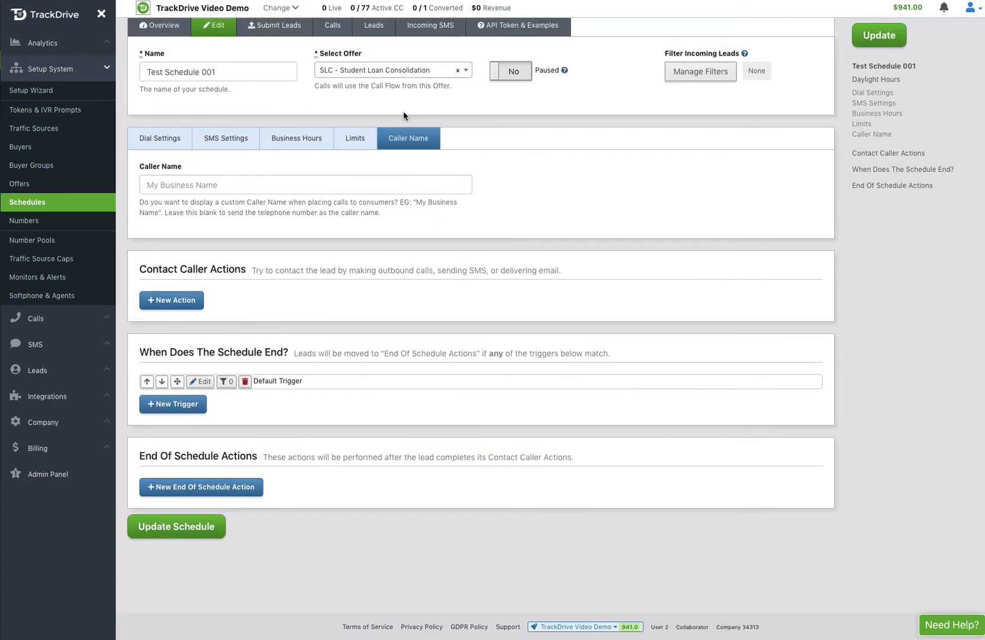
click(173, 183)
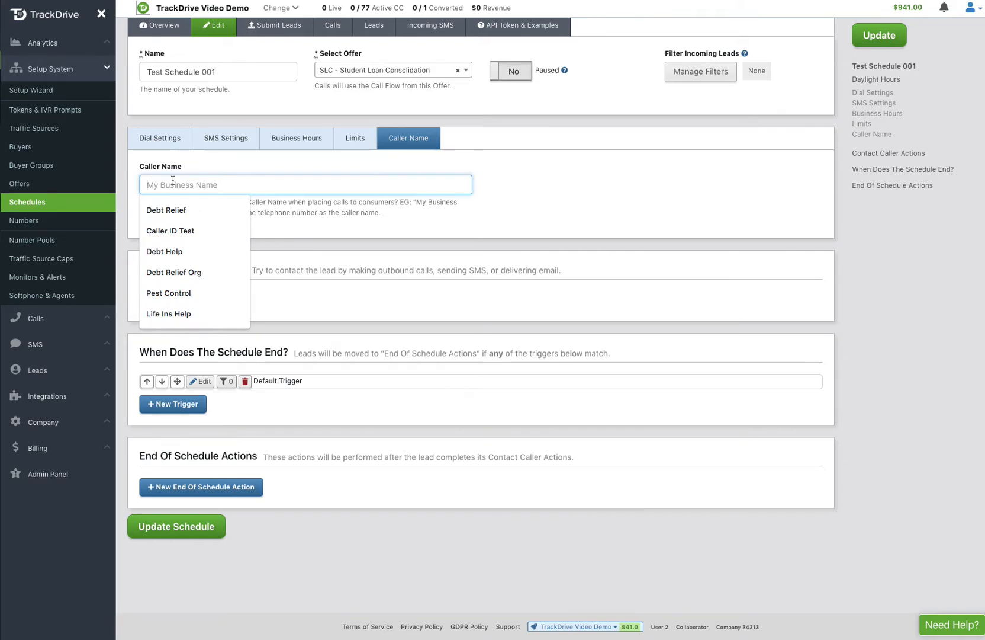
text(Student Help)
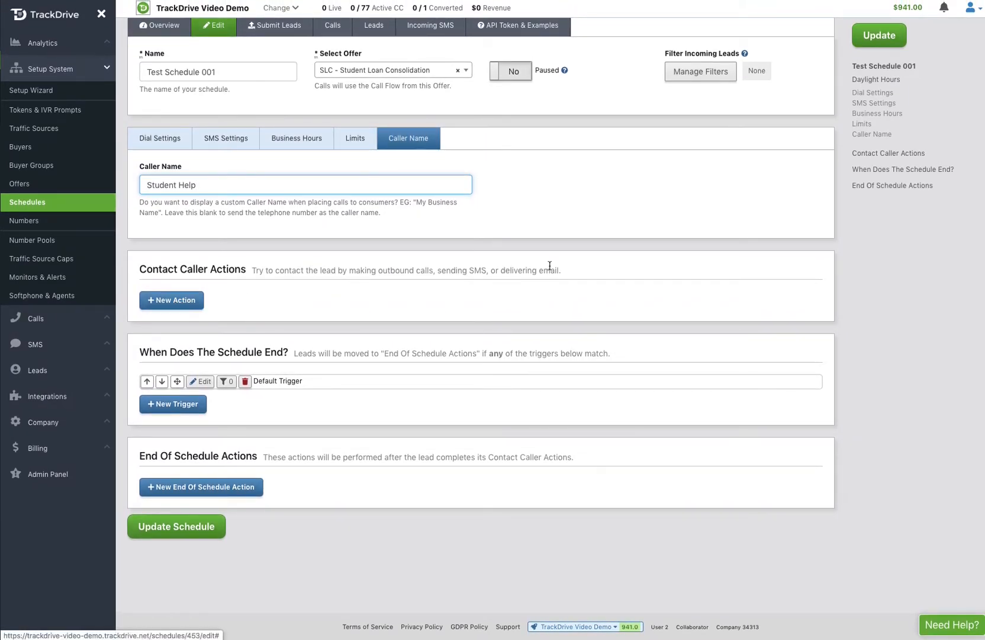
click(879, 39)
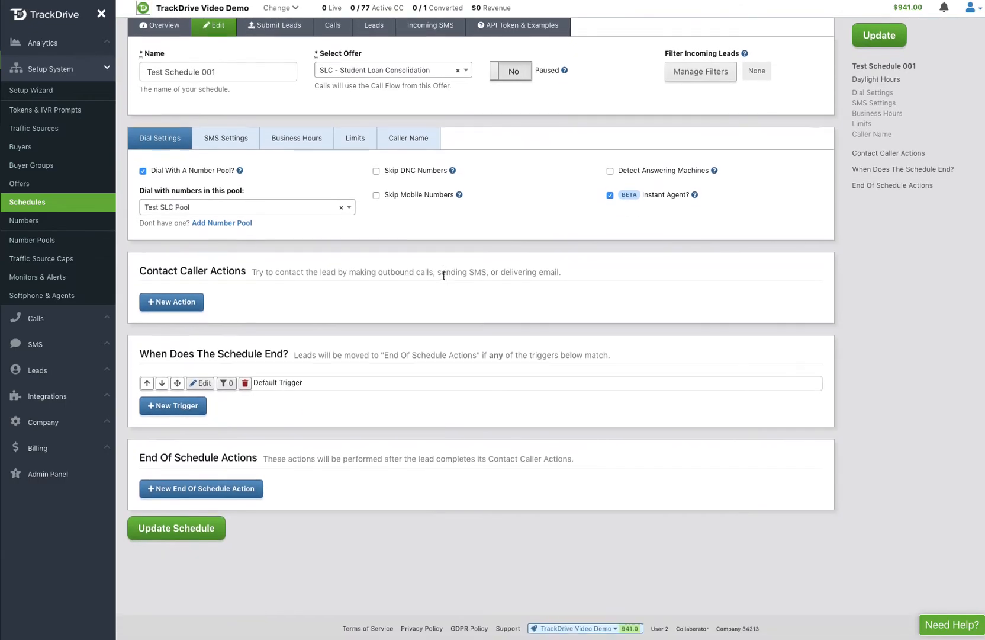
Add a Send SMS contact action with the message "Thanks....[trackdrive_number] in 90 seconds", waiting for daylight hours and an available buyer
click(171, 301)
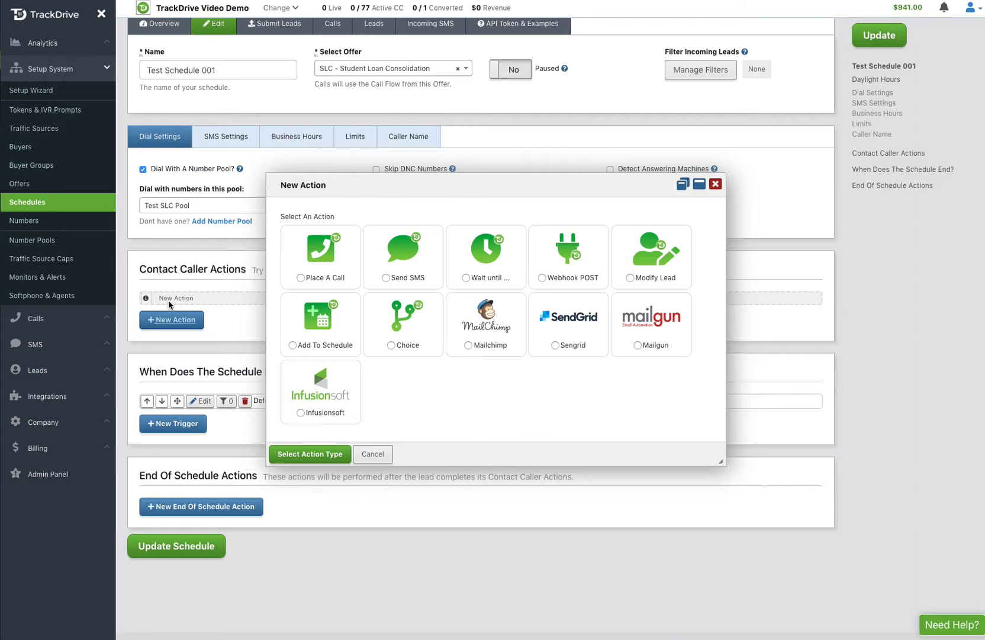
click(384, 277)
click(316, 243)
text(Thank)
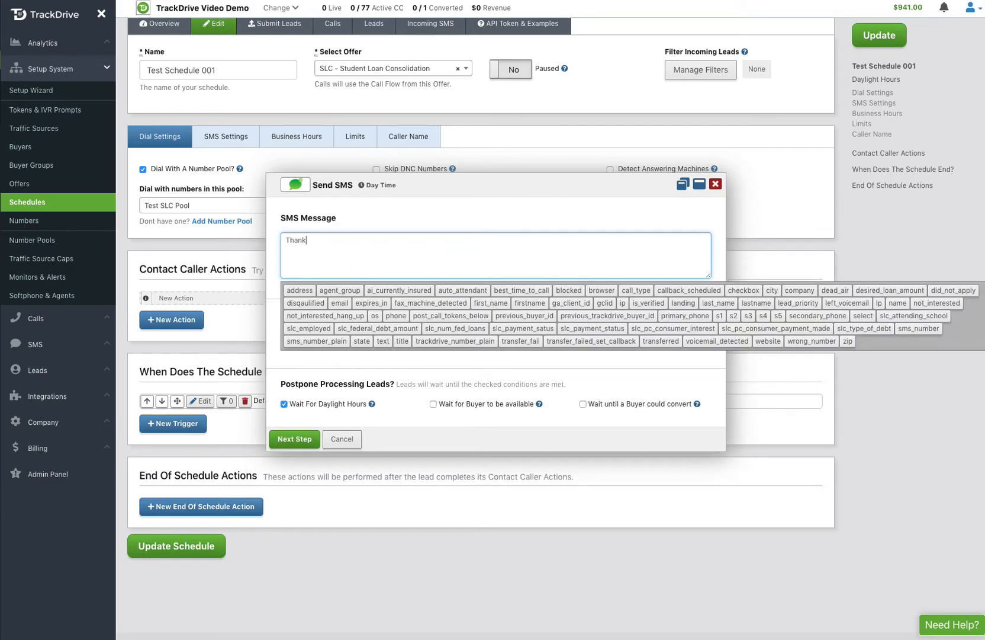
text(s....[trackdrive_number] in 90 seconds)
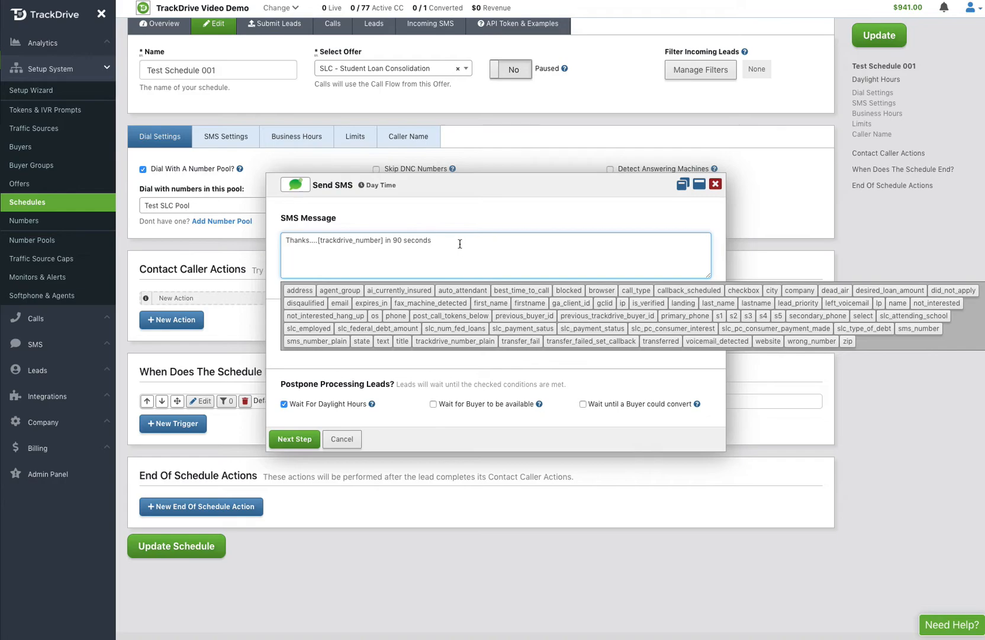
click(312, 426)
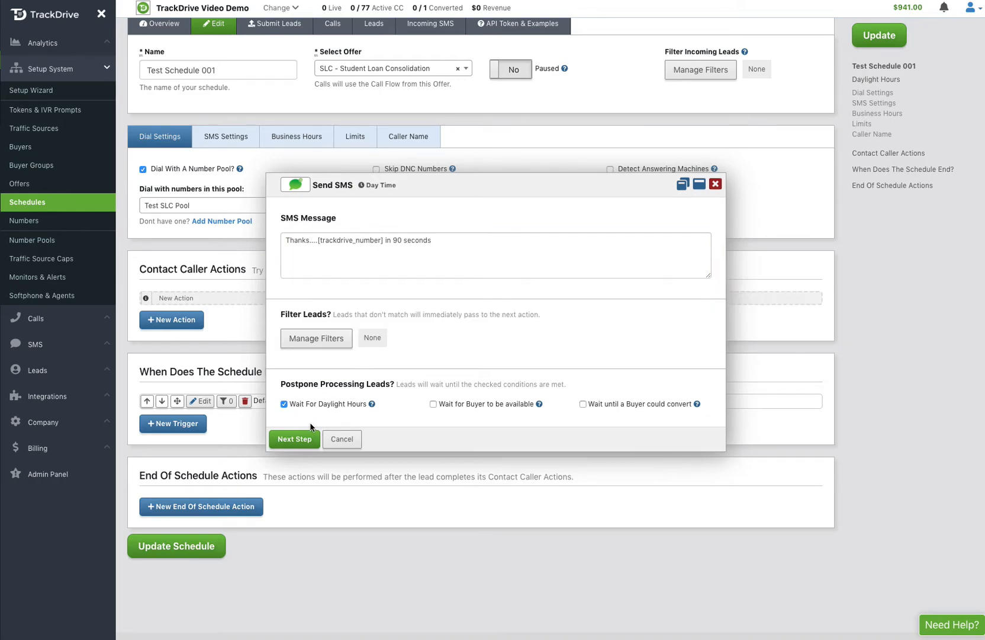
click(433, 404)
click(301, 439)
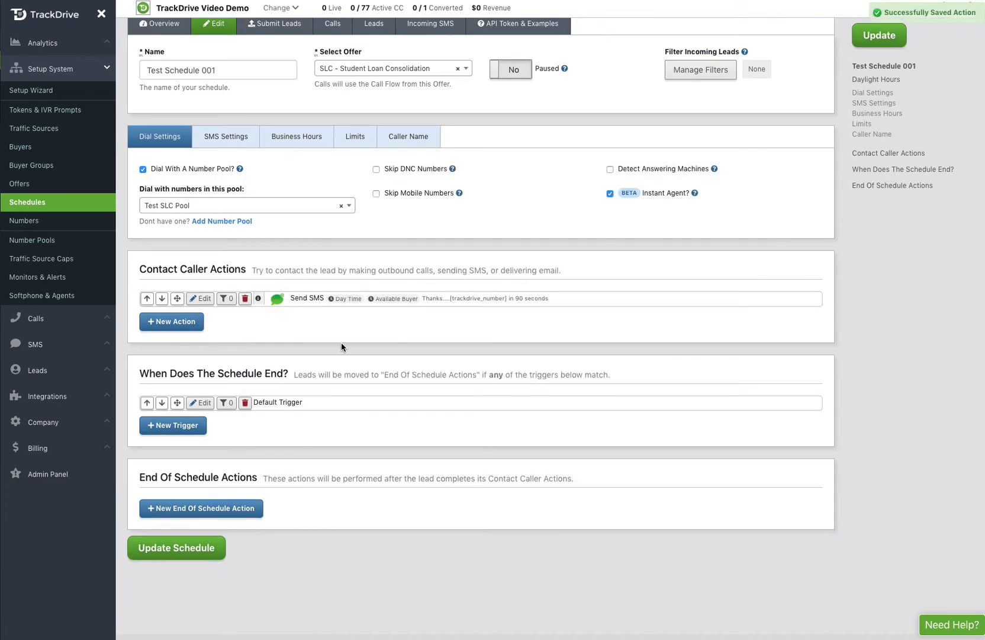
Add a Wait action of 90 seconds to the contact caller actions, with Wait For Daylight Hours off
click(175, 321)
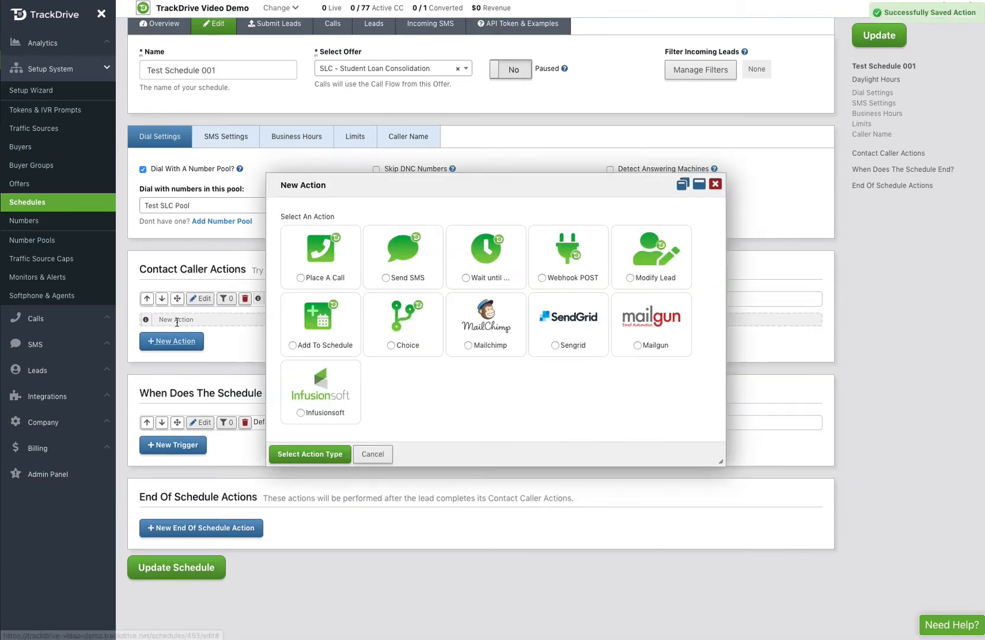
double_click(466, 277)
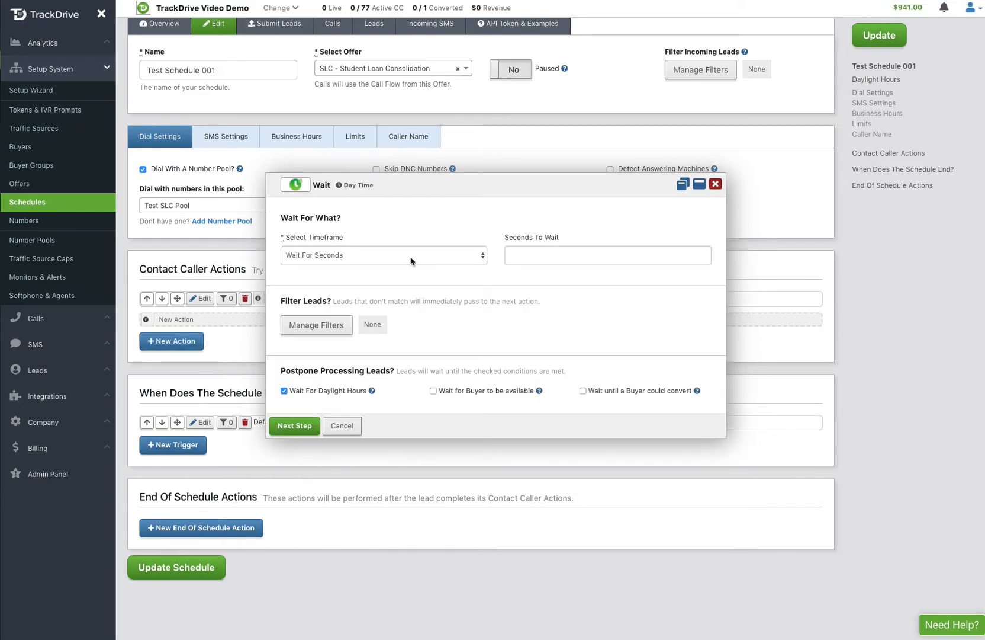
text(90)
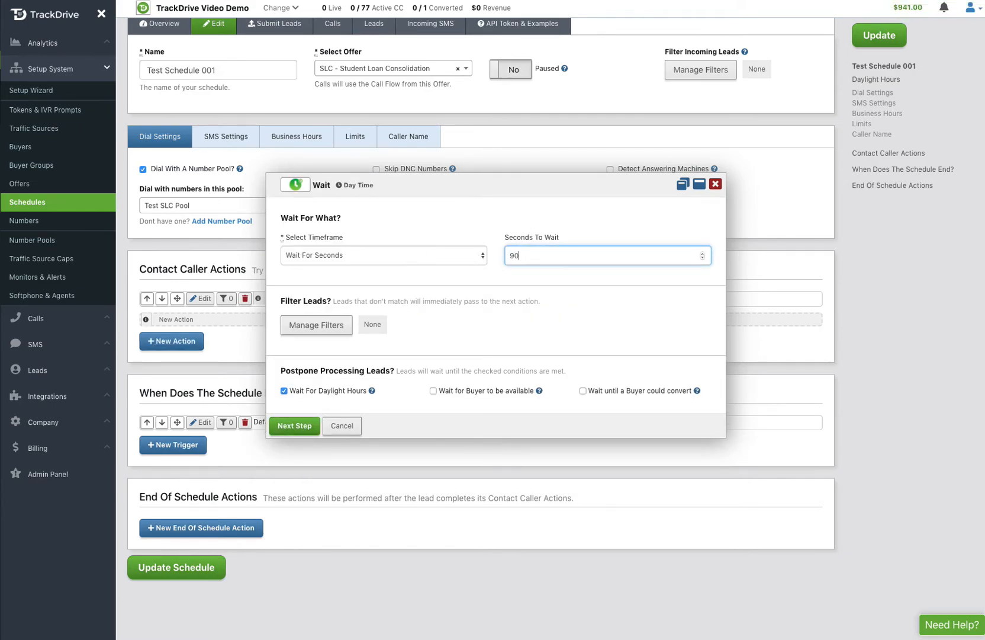
click(291, 389)
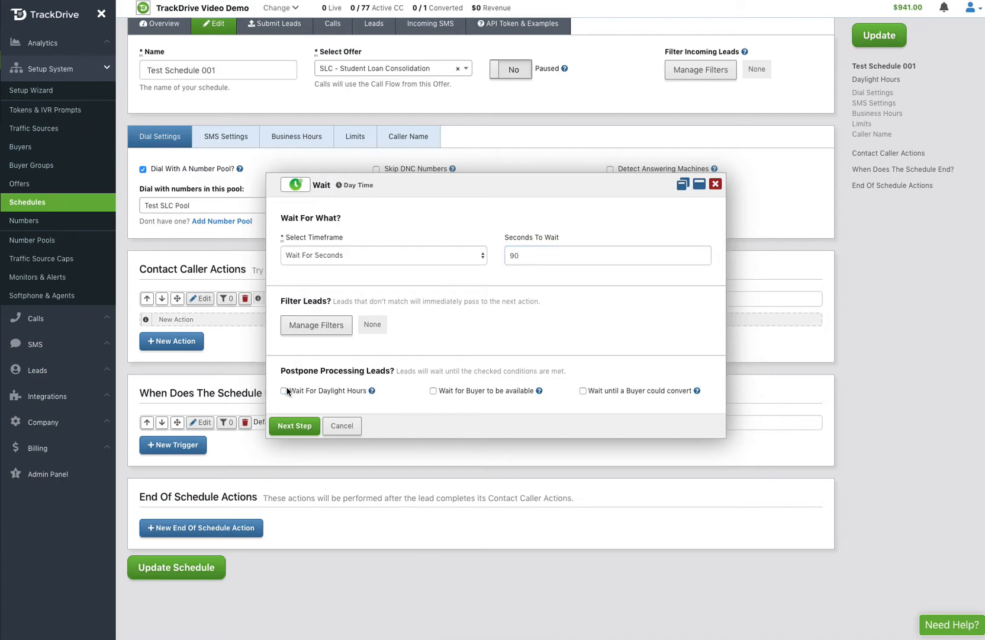
click(293, 426)
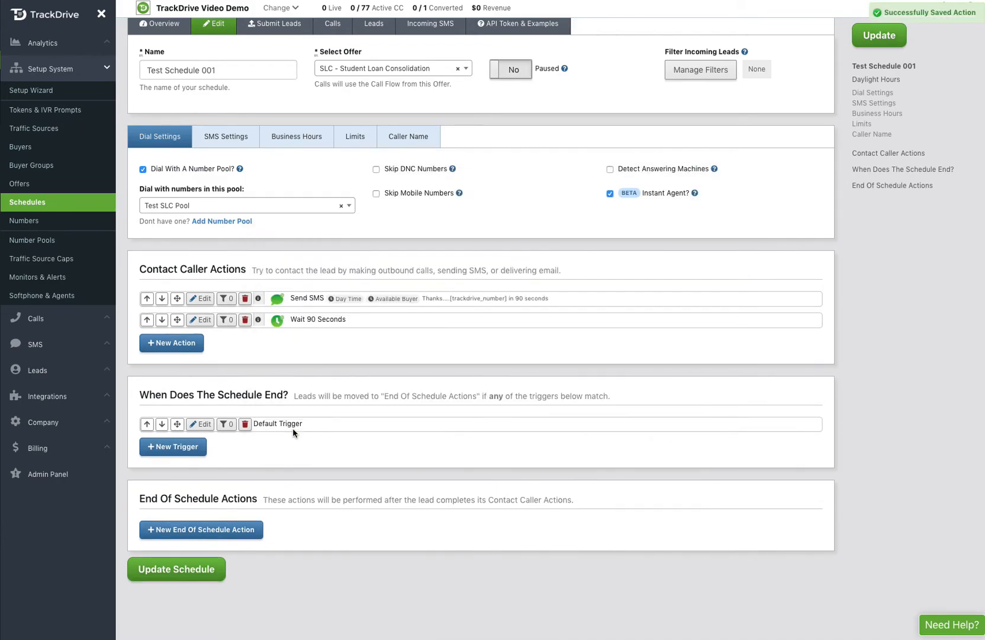
Add a Place A Call action after the 90-second wait, requiring daylight hours and an available buyer
click(176, 346)
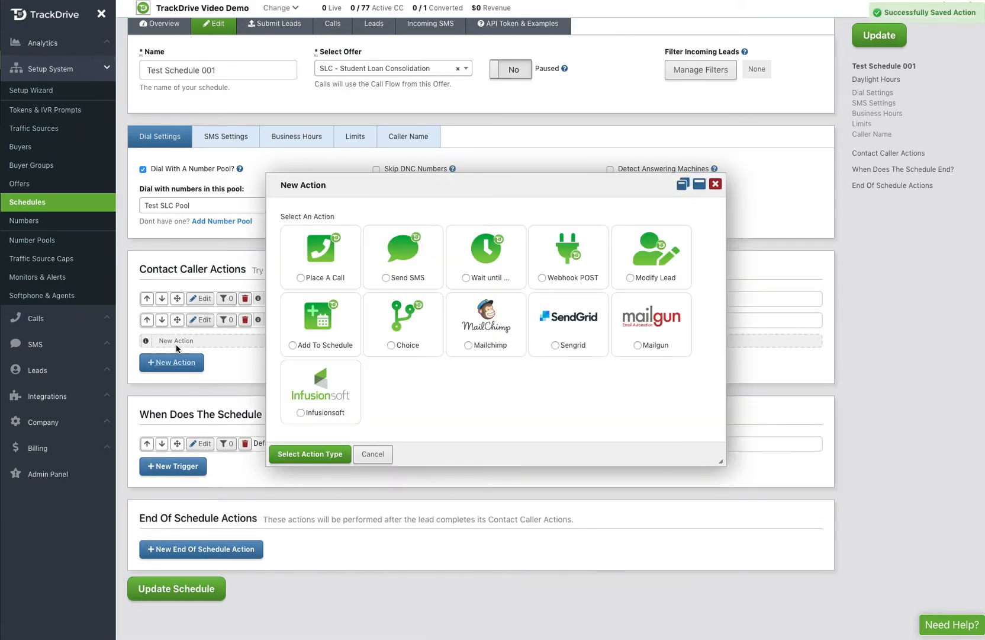
click(322, 262)
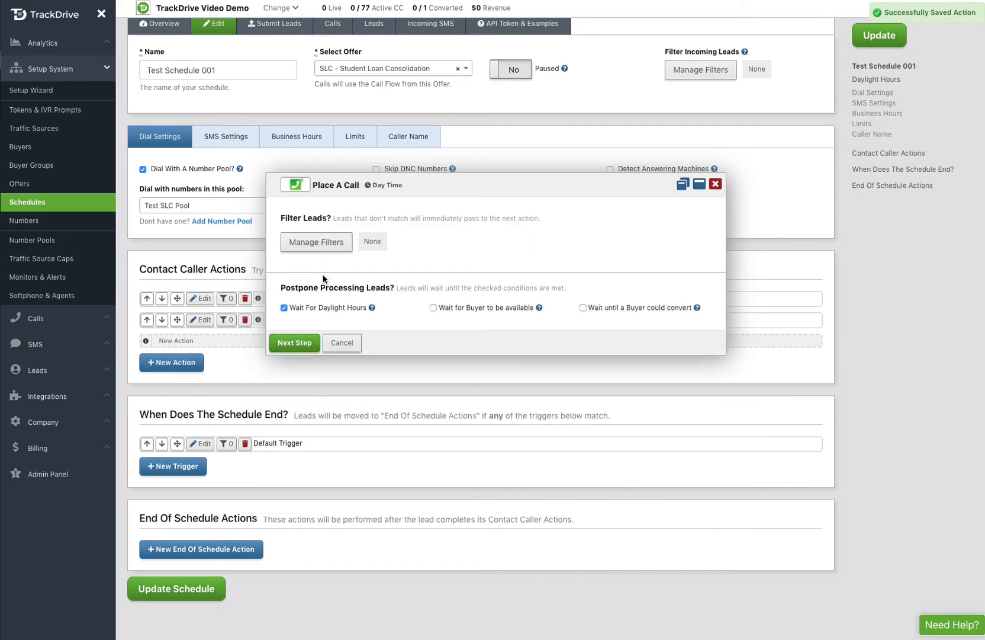
click(433, 308)
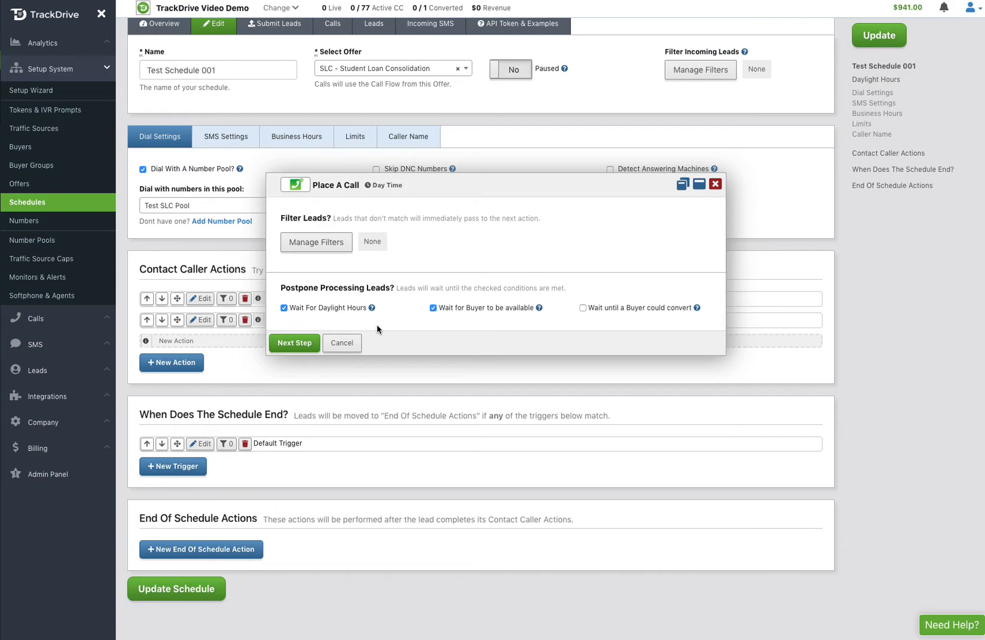
click(295, 344)
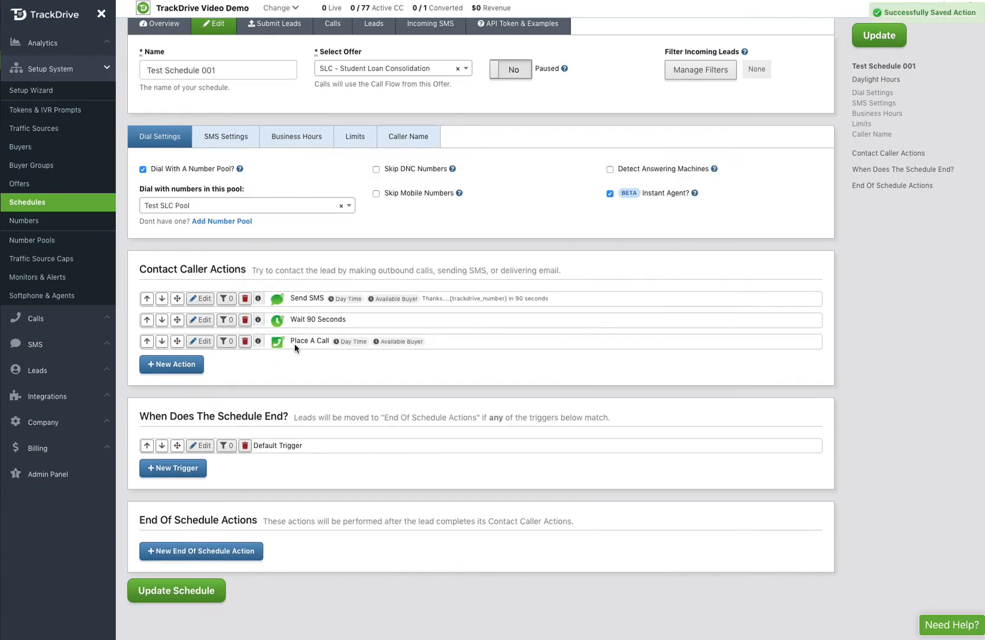
Add a Modify Lead action after the first call, with Wait For Daylight Hours off
click(177, 382)
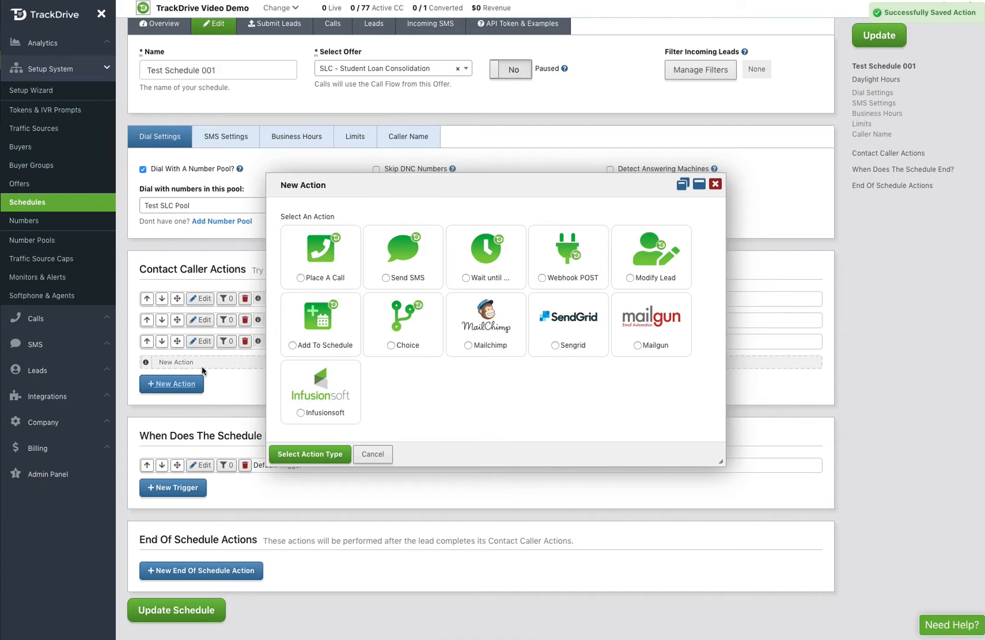
click(651, 263)
click(652, 262)
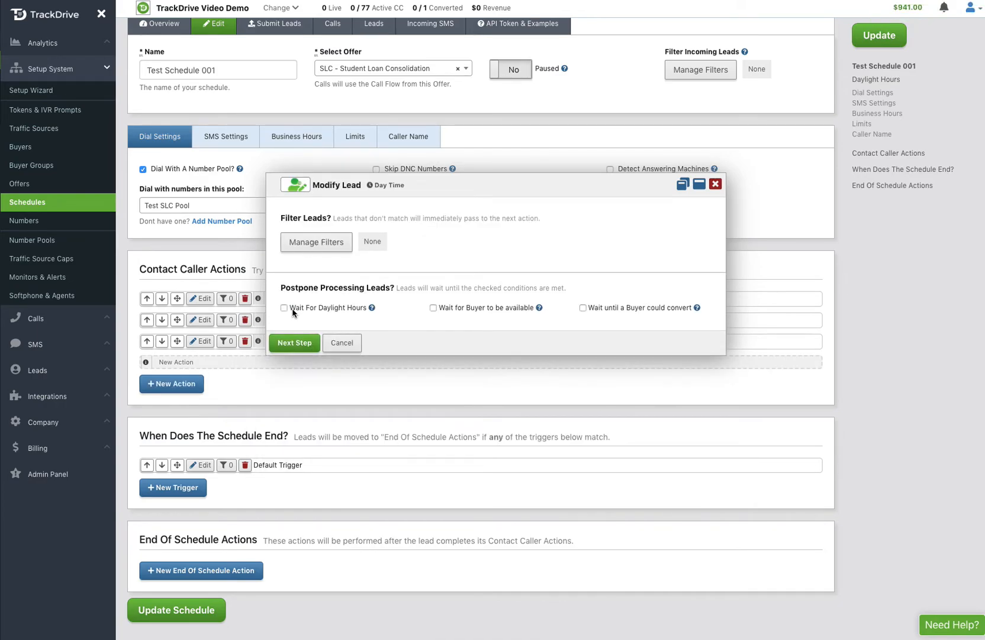
click(295, 343)
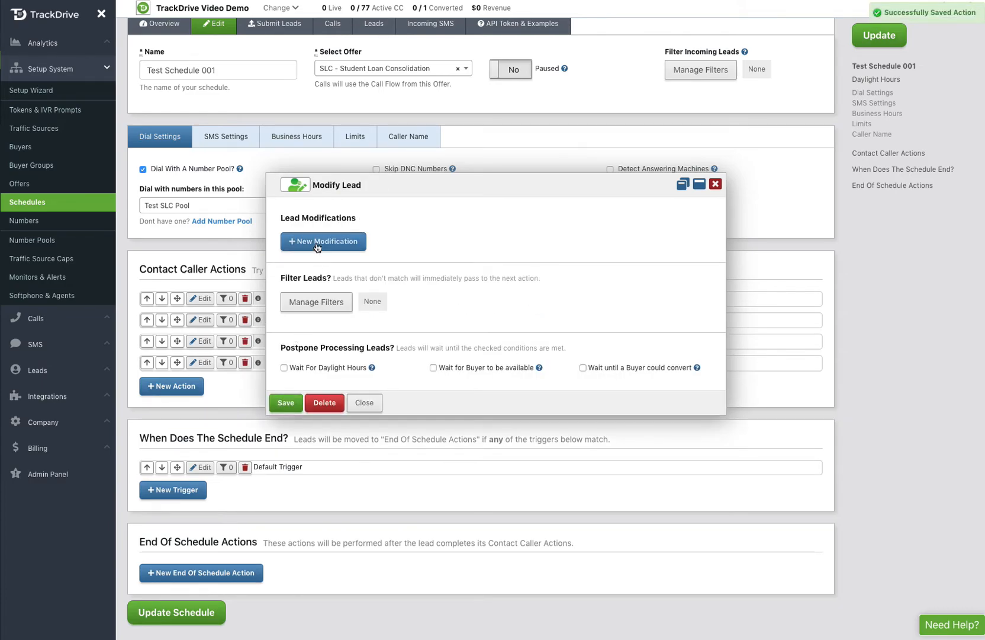
Give the Modify Lead action a modification that adds the number 1 to lead_priority, and save the action
click(316, 242)
click(329, 261)
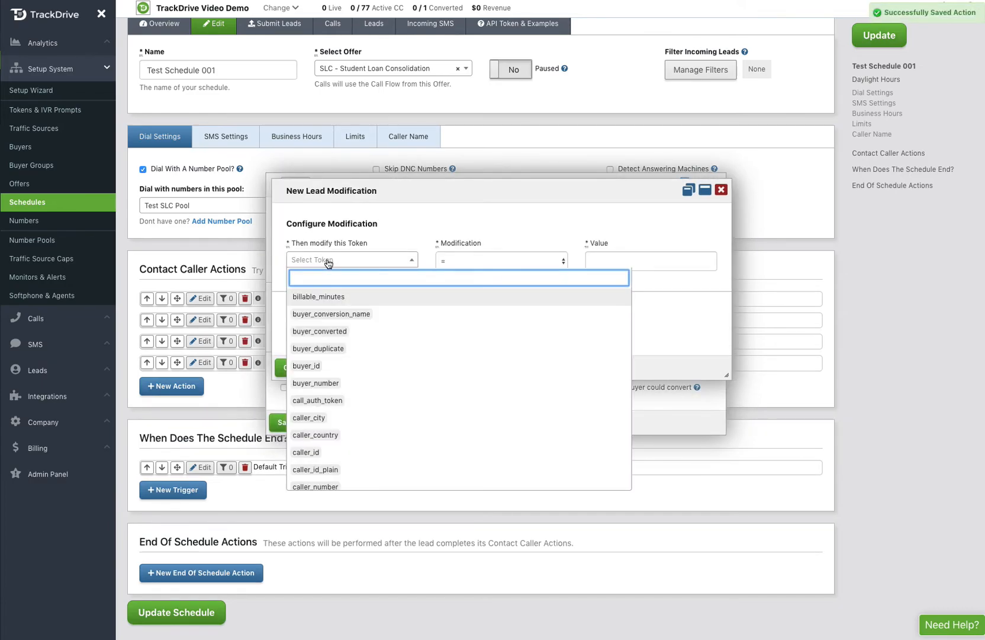
text(lead)
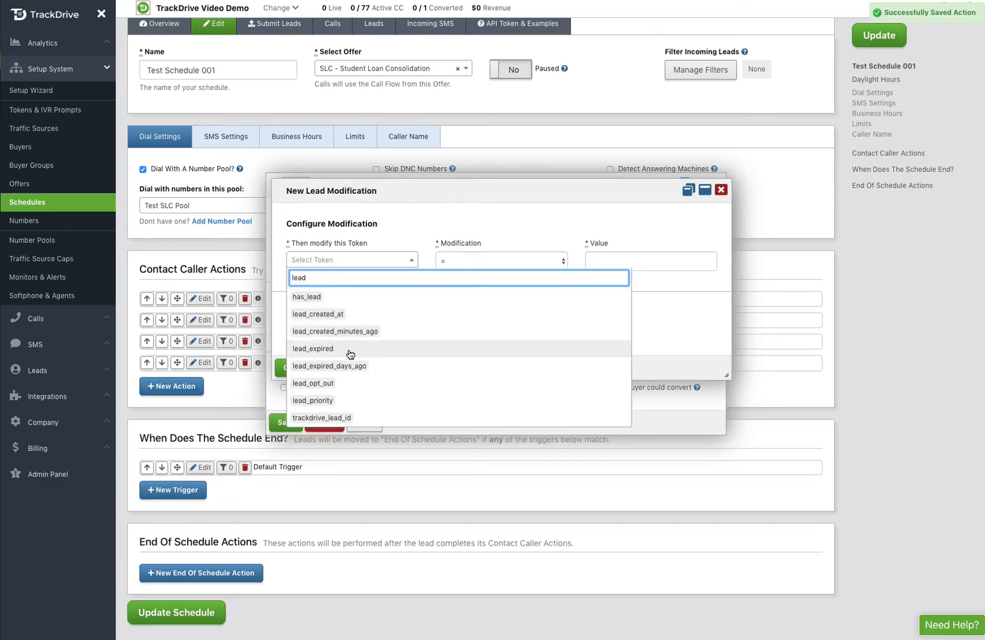
click(314, 400)
click(443, 263)
click(460, 236)
click(599, 266)
text(1)
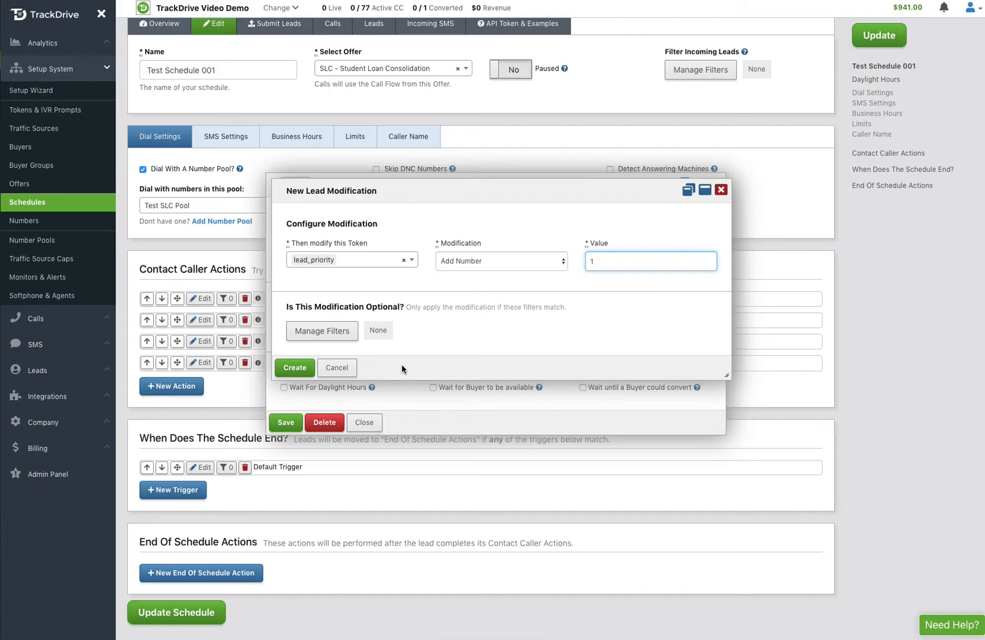
click(294, 367)
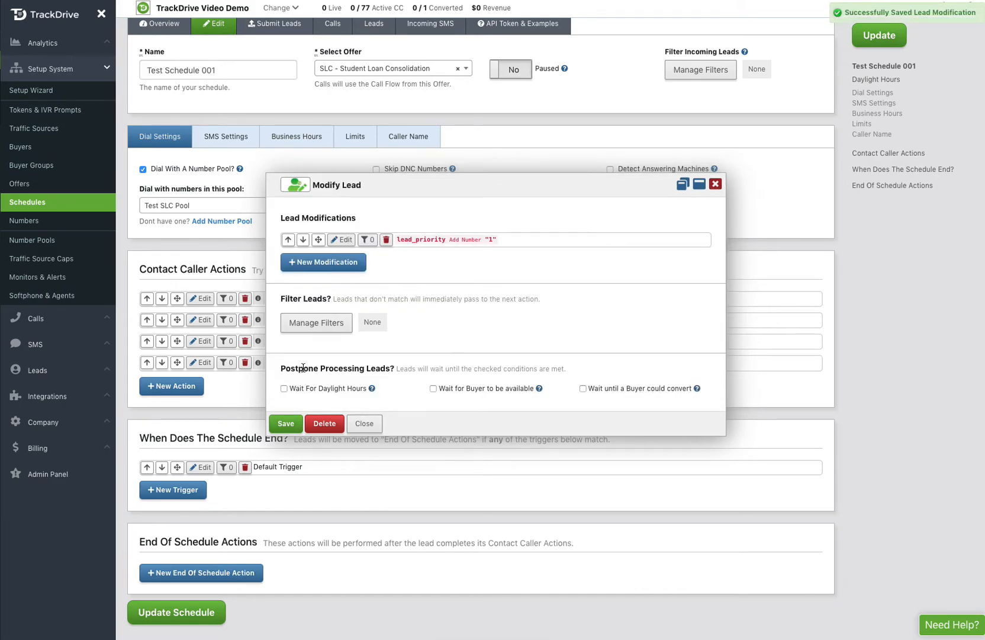
click(286, 424)
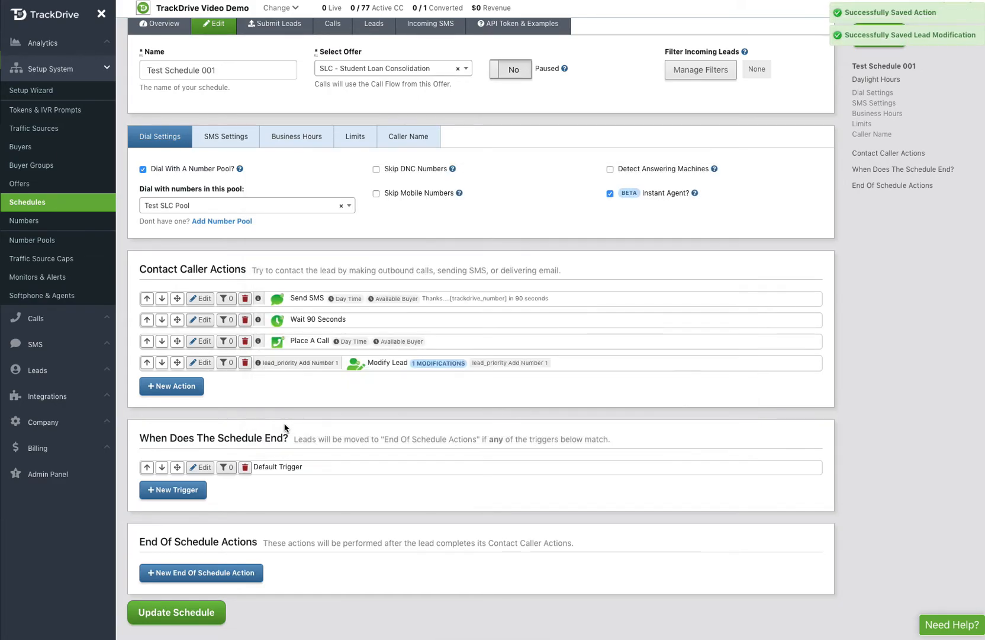
Add a Wait action of 30 seconds after the lead modification, with Wait For Daylight Hours off
click(172, 385)
click(488, 259)
click(513, 256)
text(30)
click(285, 391)
click(294, 426)
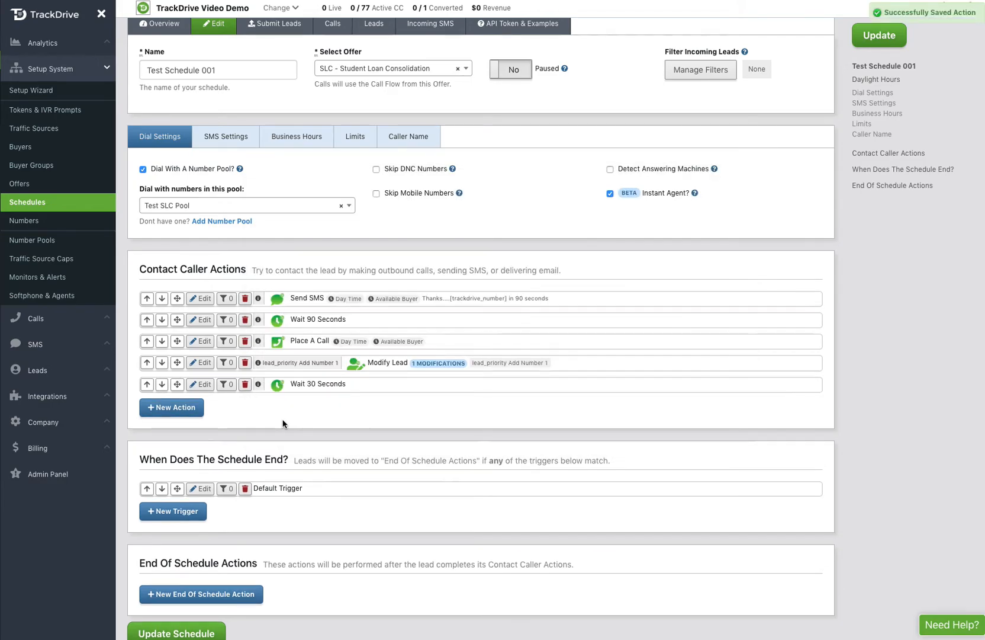
Add a second Place A Call action after the 30-second wait, requiring daylight hours and an available buyer
click(161, 408)
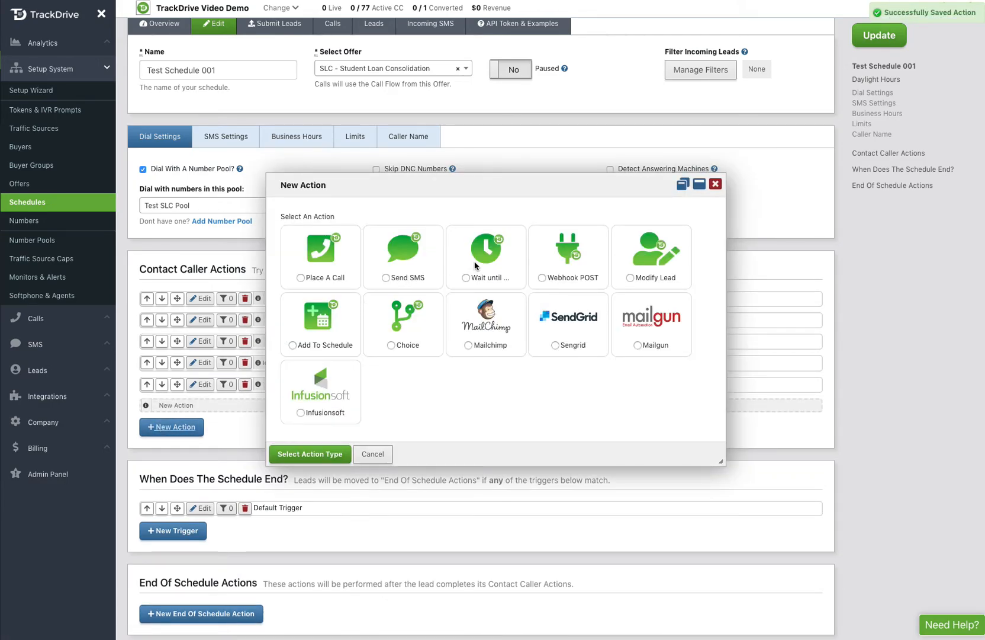
click(301, 277)
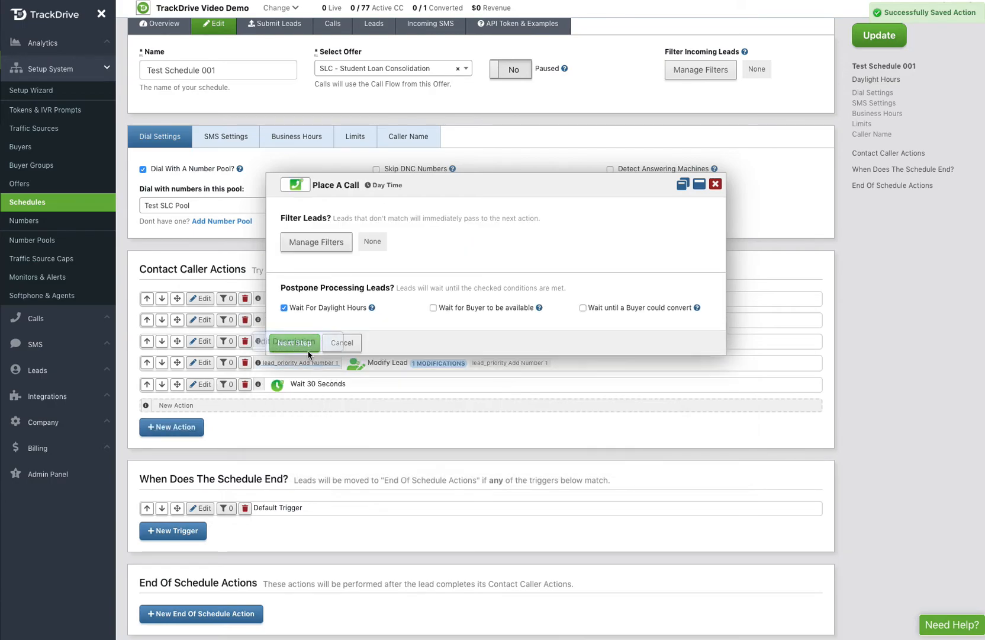
click(433, 307)
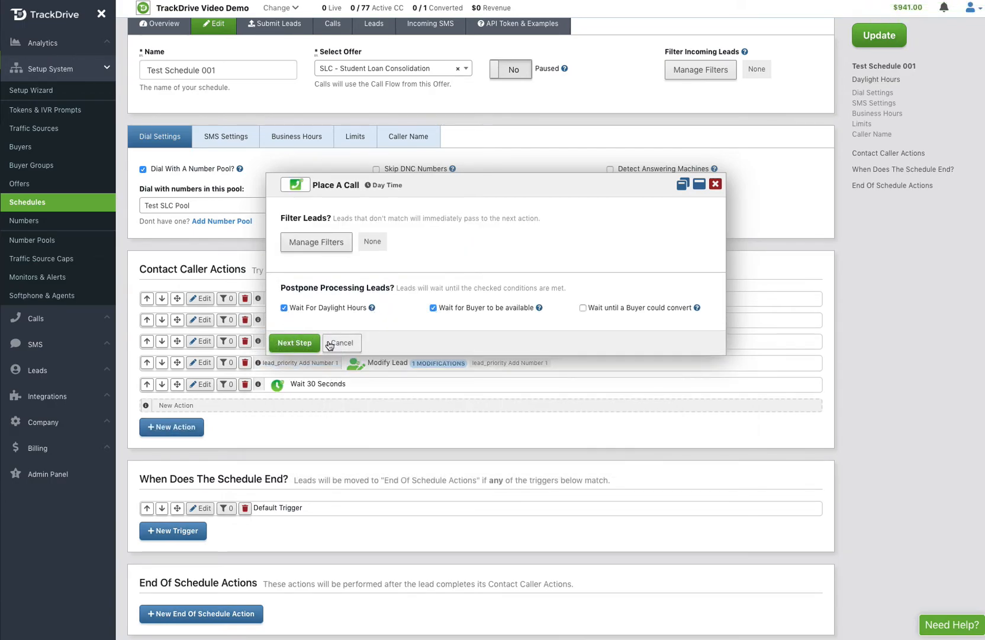
click(305, 342)
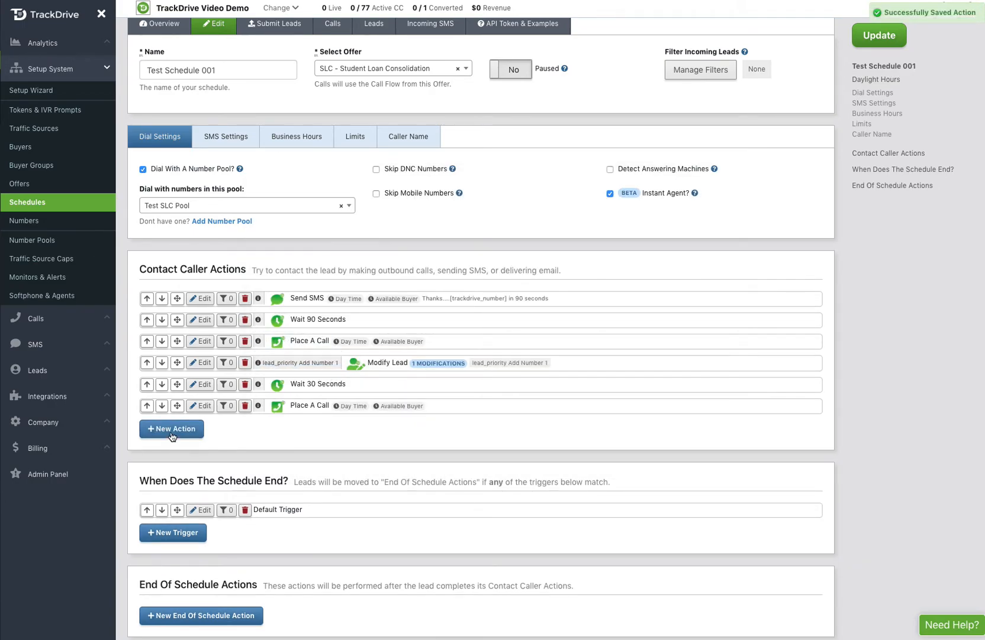
Add another Modify Lead action after the second call, with Wait For Daylight Hours off
click(171, 436)
click(648, 277)
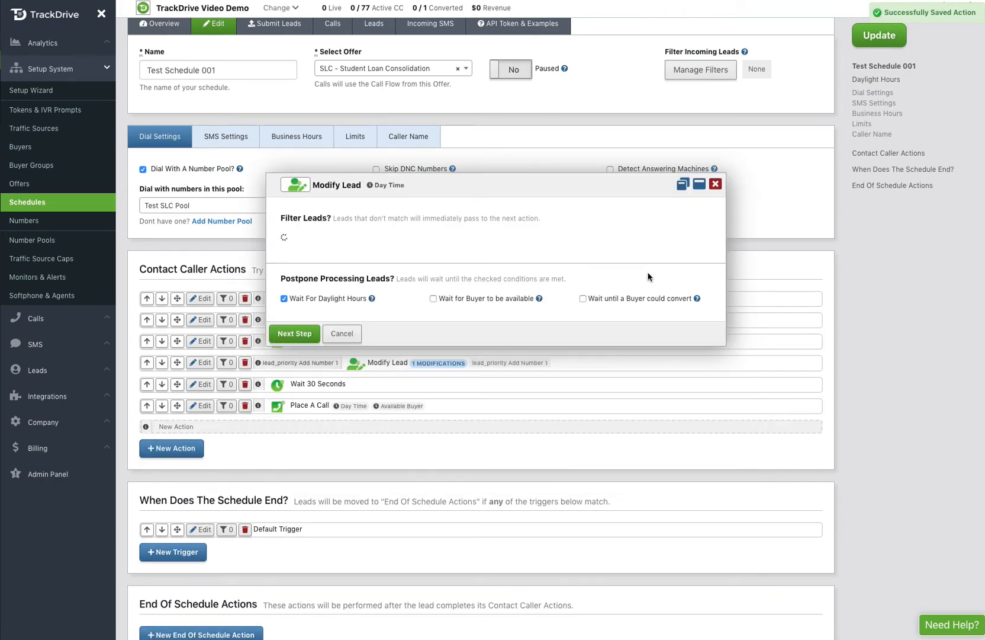
click(284, 307)
click(292, 346)
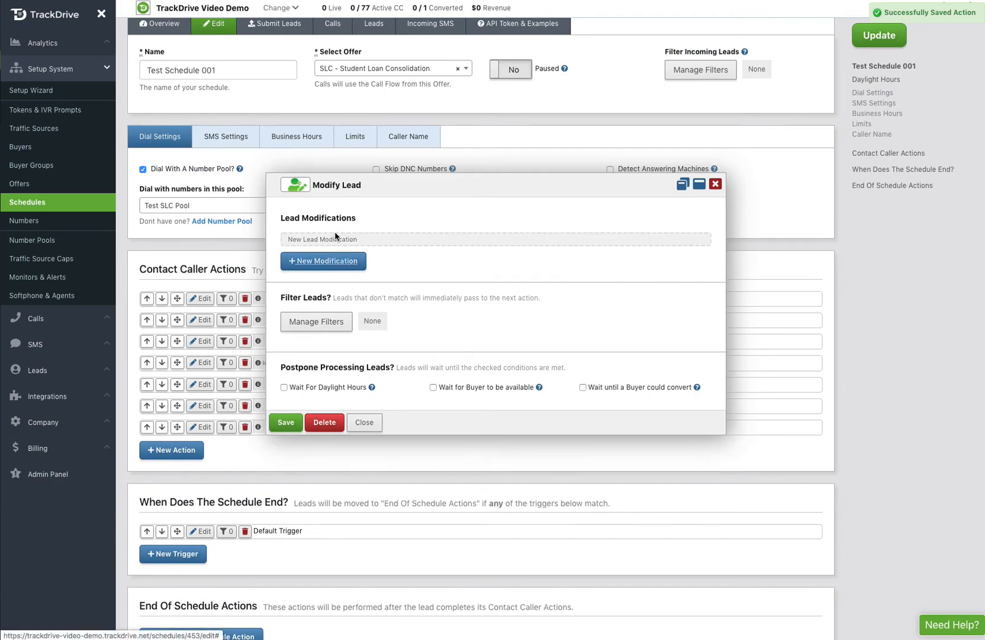
Give the second Modify Lead action a modification that adds the number 1 to lead_priority, and save the action
click(335, 237)
click(333, 260)
text(lead)
click(325, 401)
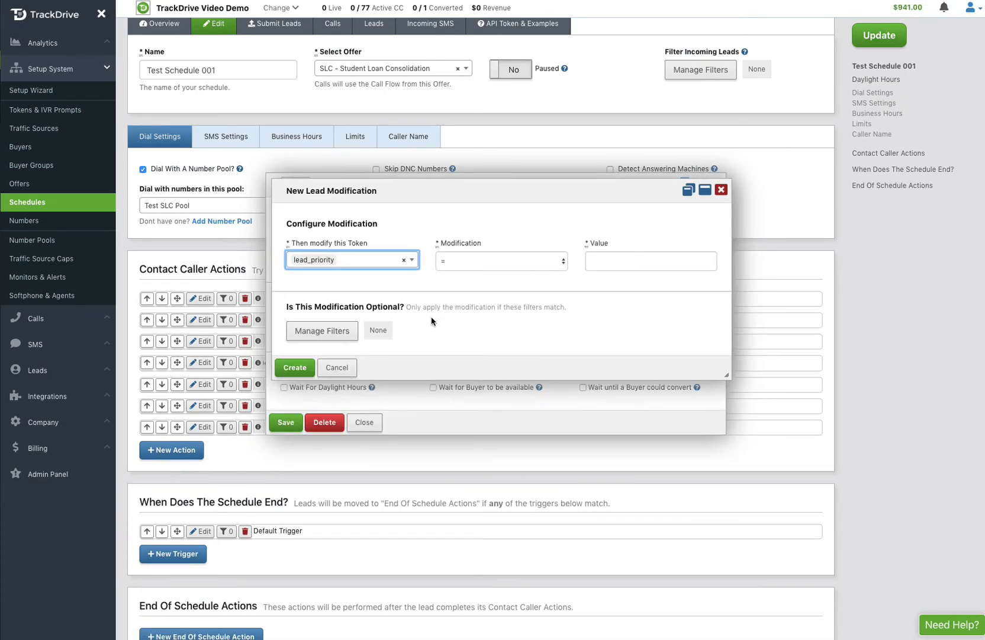
click(462, 262)
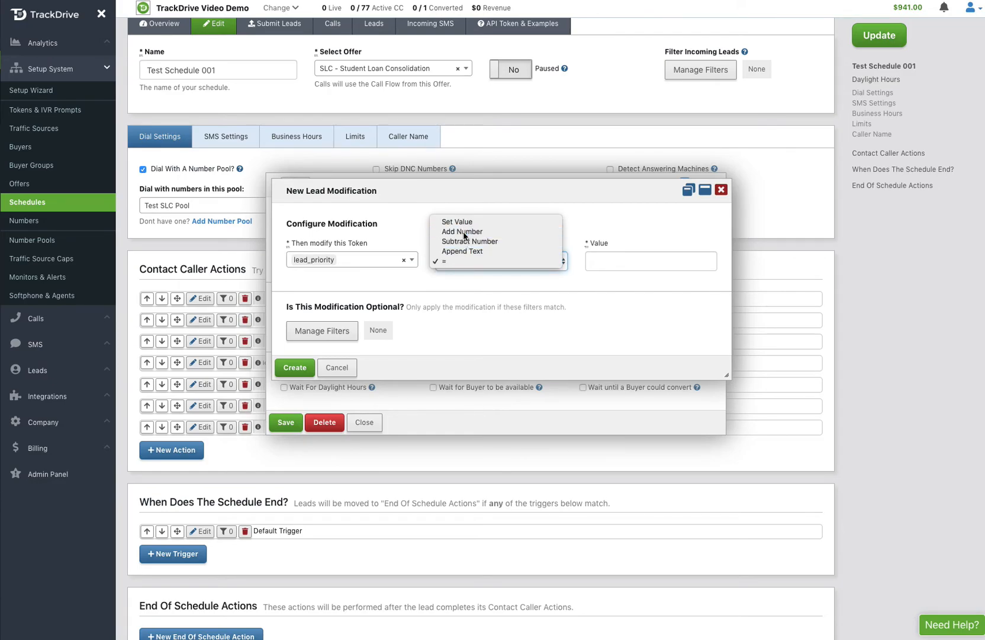
click(464, 231)
click(612, 263)
text(1)
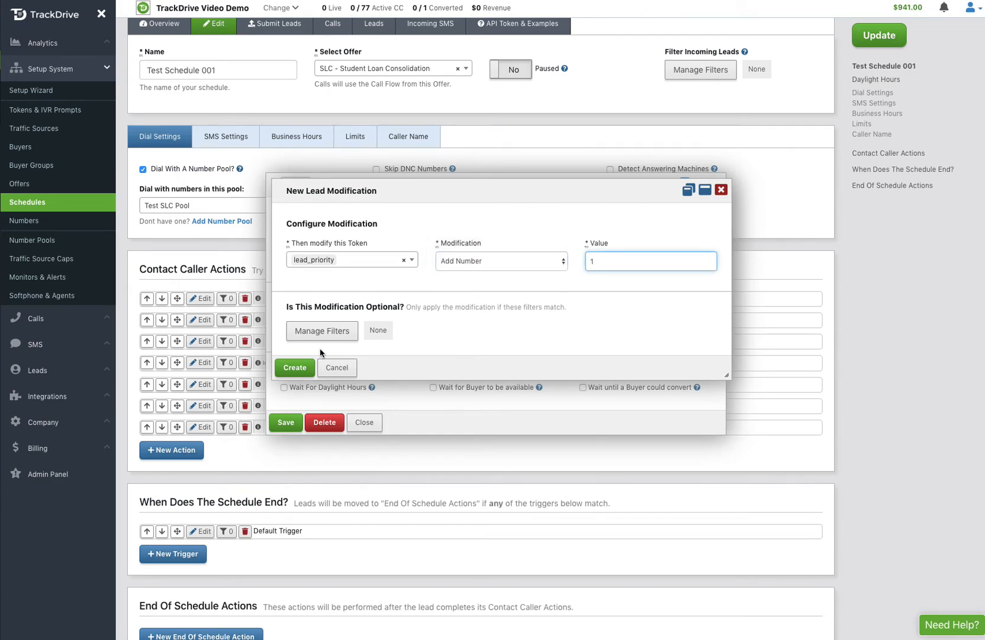
click(294, 368)
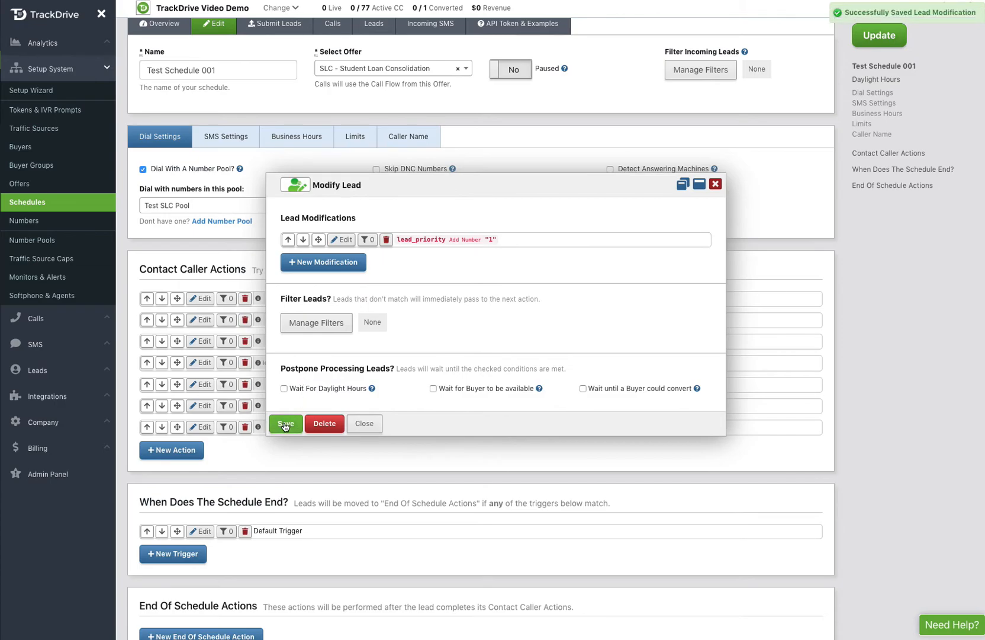
click(285, 424)
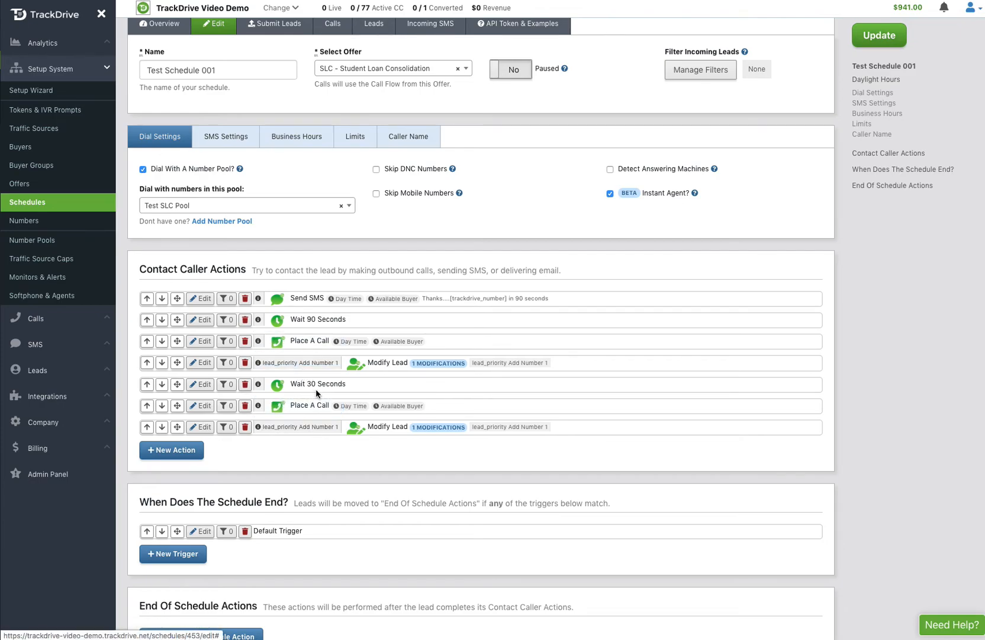
Look over the action types available for a new contact caller action, and review the existing action sequence
click(191, 455)
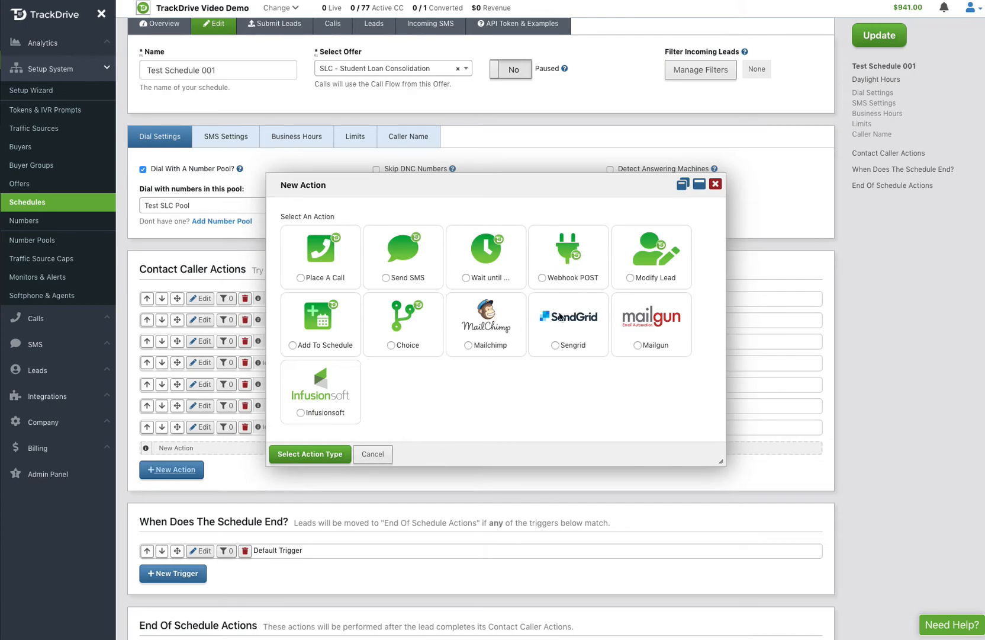
click(378, 456)
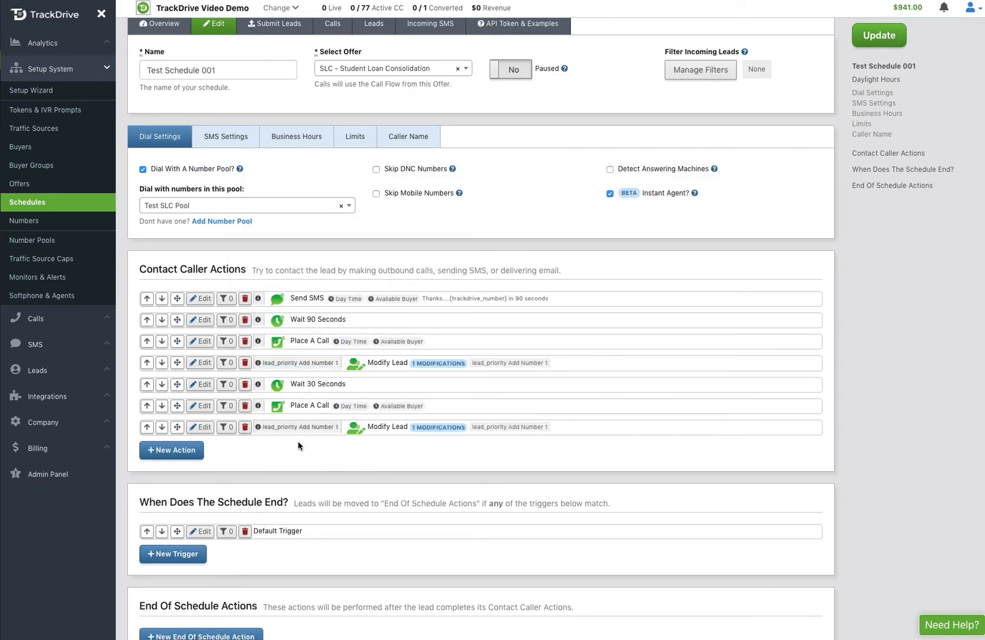
scroll(298, 441, down, 2)
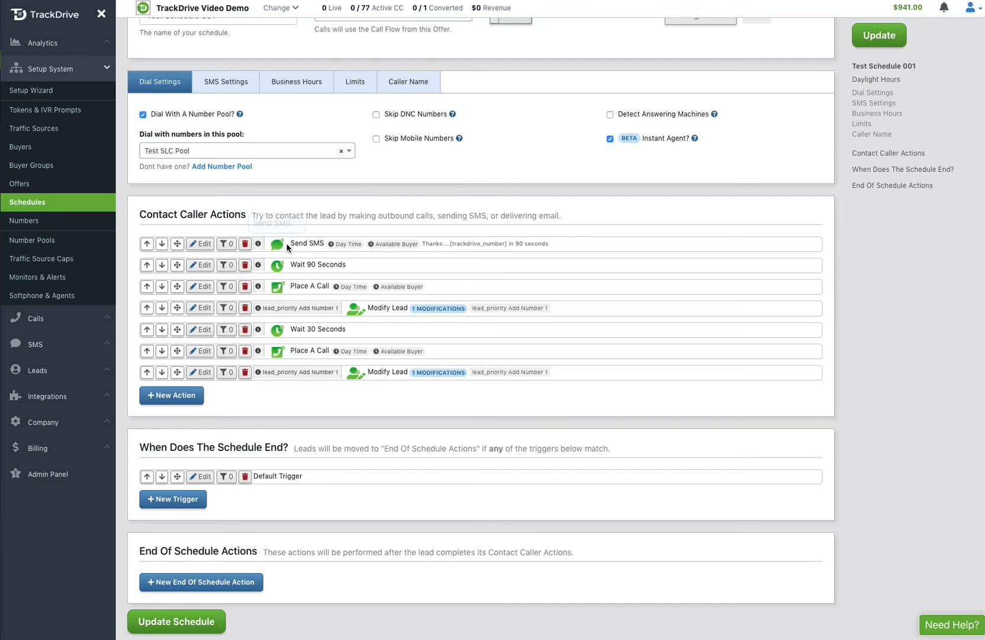
mouse_move(357, 245)
Rename the schedule's default end trigger as "End lead schedule when buyer connects with lead"
scroll(312, 285, down, 3)
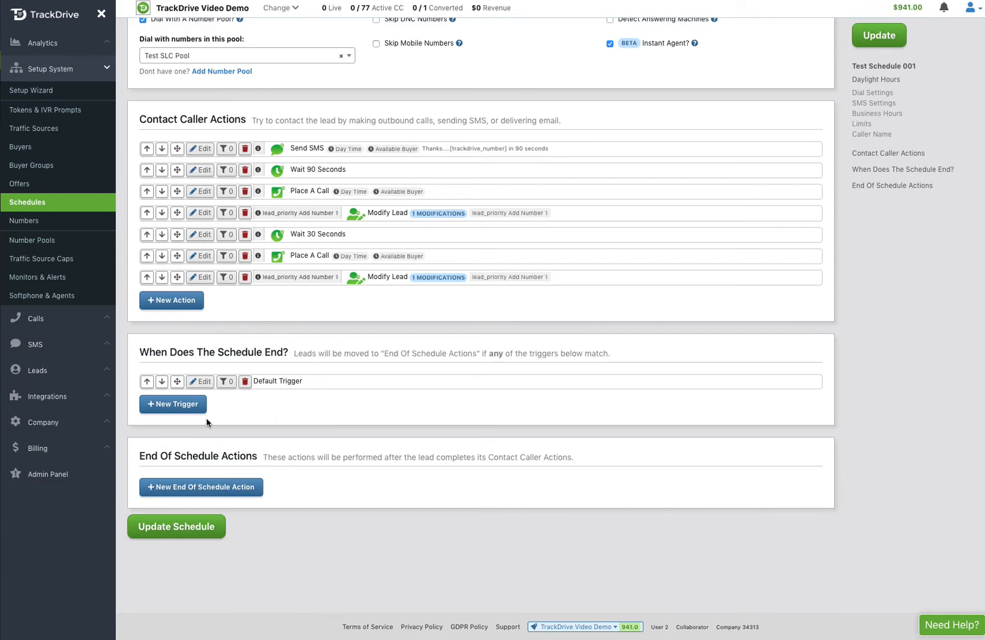
click(202, 382)
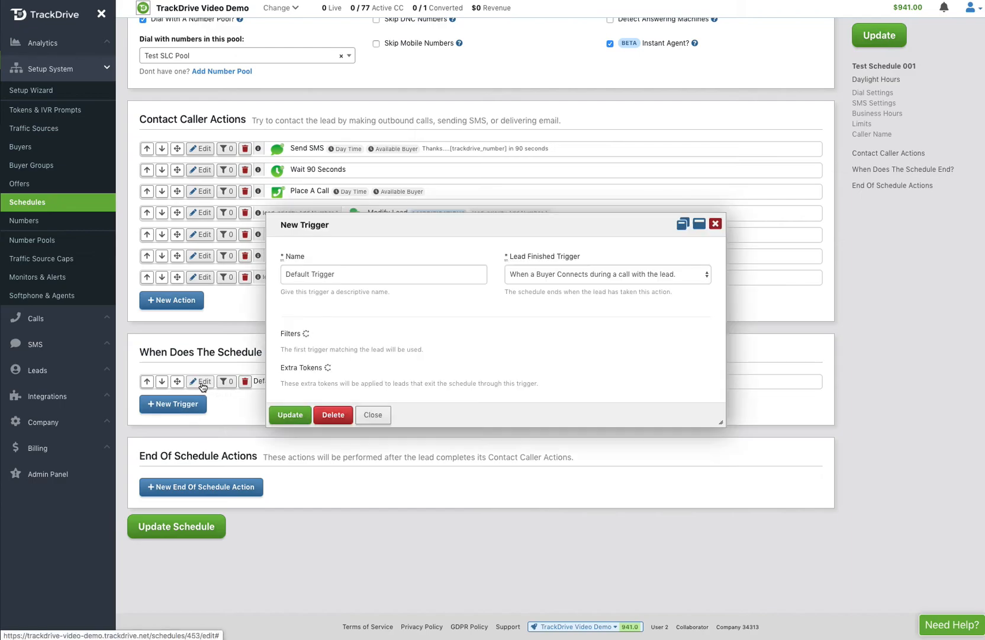
triple_click(322, 279)
text(En)
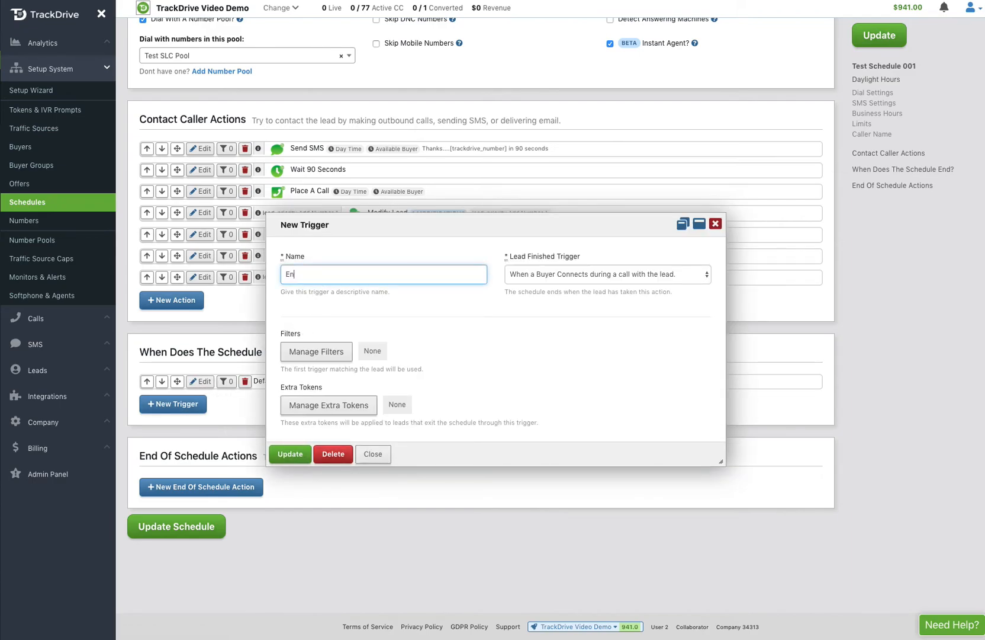
text(d lead schedule when buyer connects with lead)
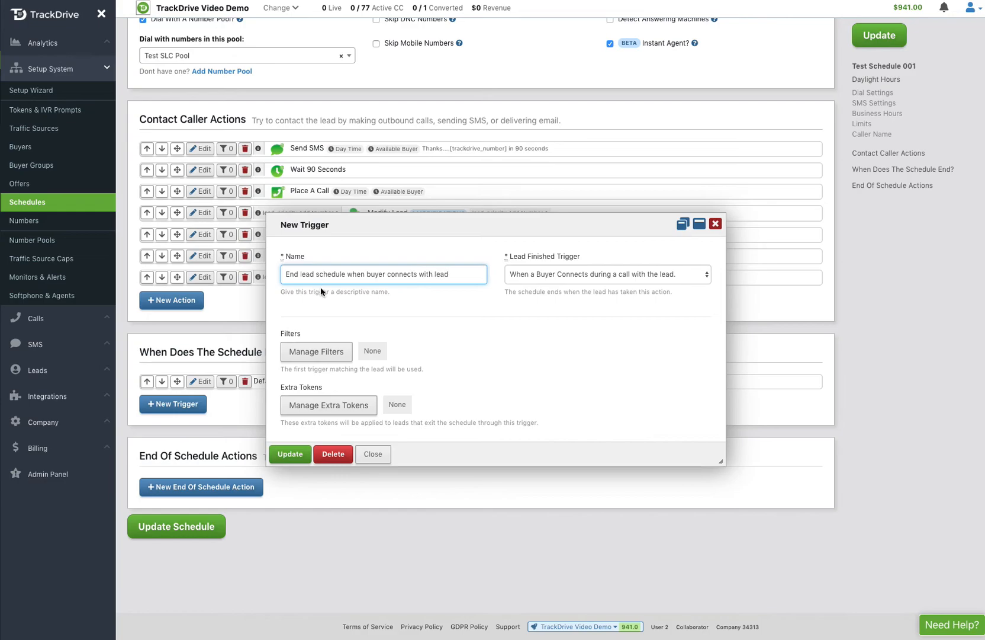
Set the lead finished trigger to "When a Buyer Connects during a call with the lead." and update the trigger
click(570, 274)
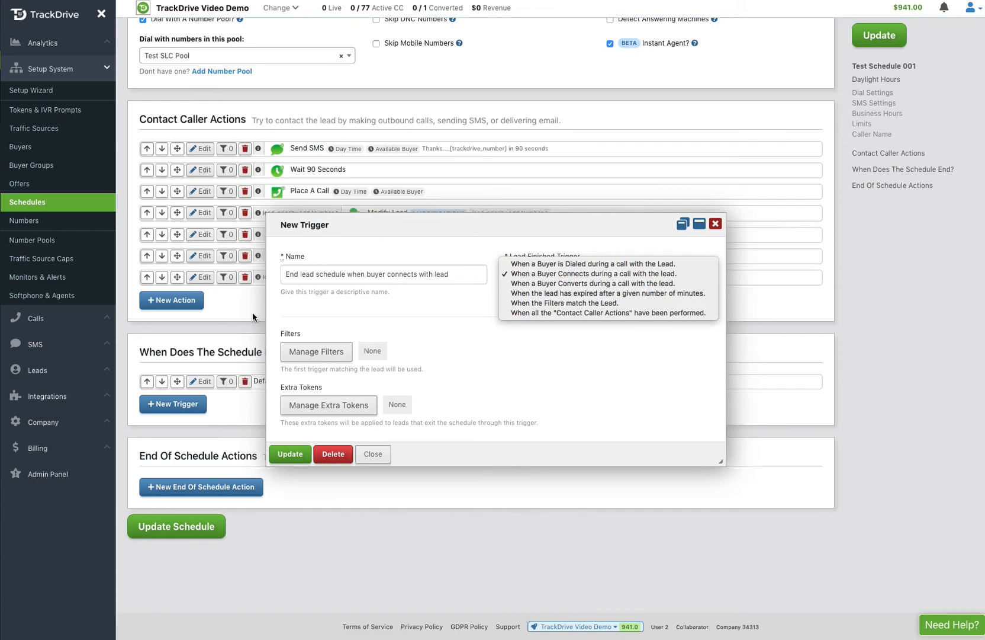
click(566, 315)
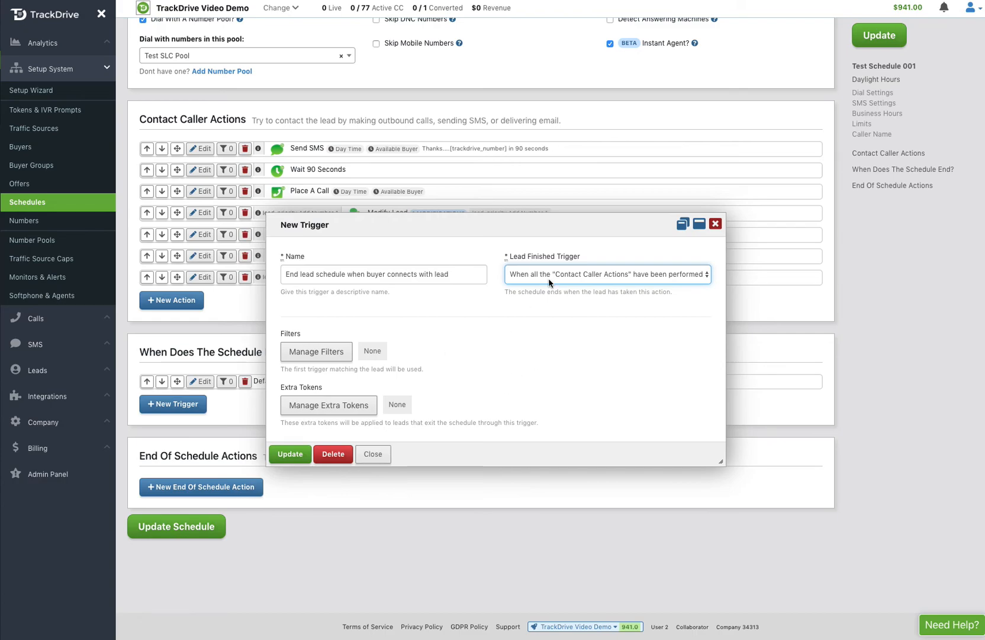
click(565, 276)
click(565, 235)
click(293, 454)
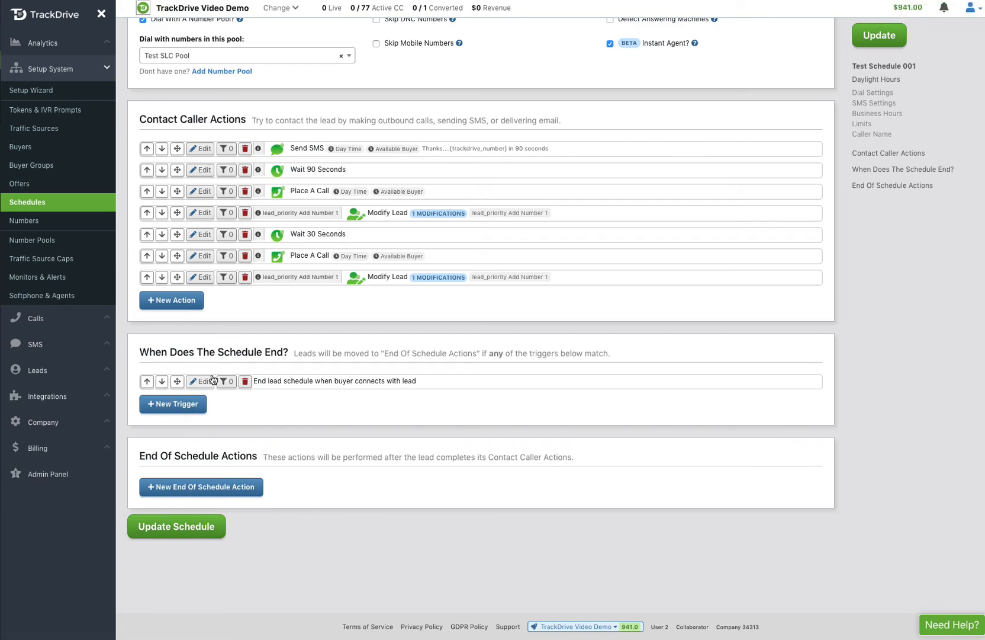
Examine the Add To Schedule option for end of schedule actions and its filter choices, without adding it
click(230, 486)
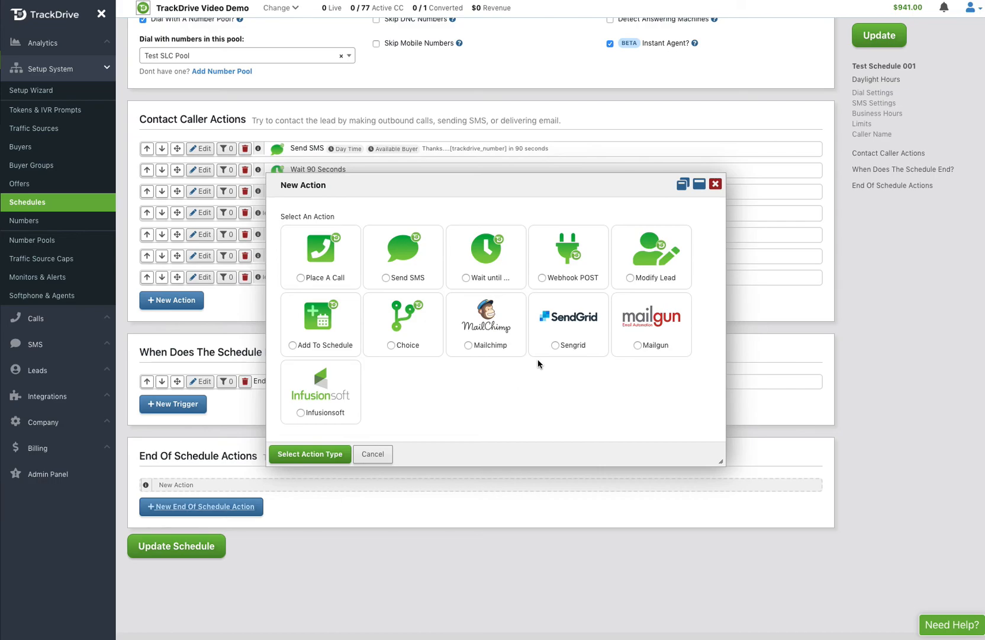
click(331, 333)
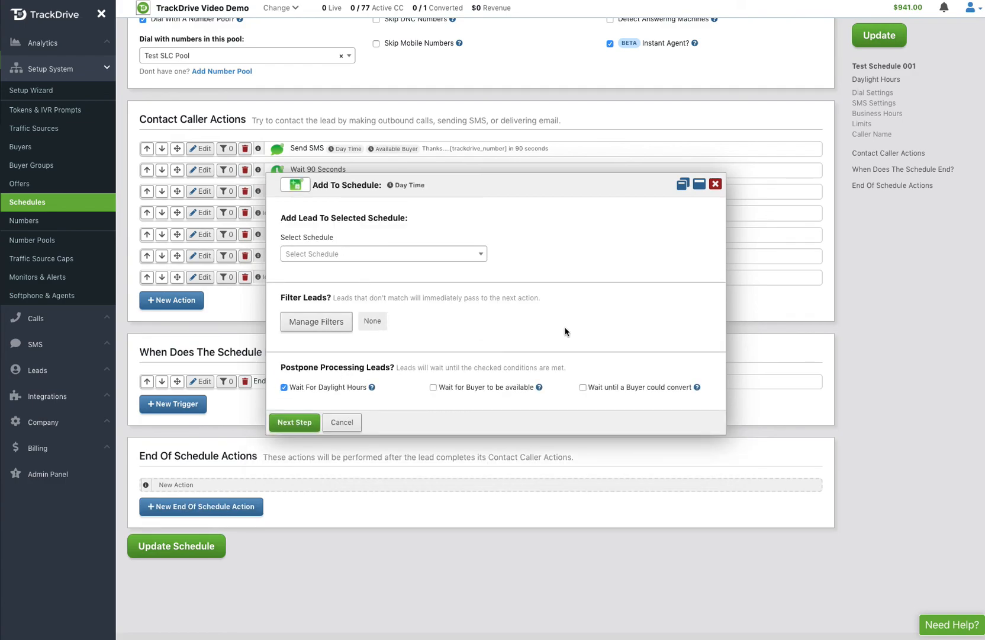
click(322, 327)
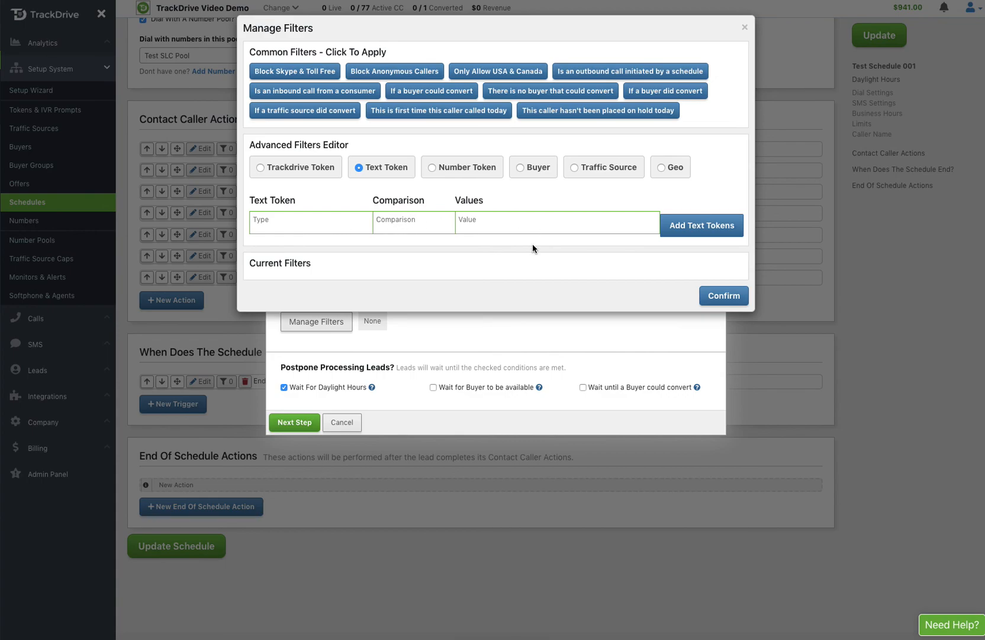
click(744, 29)
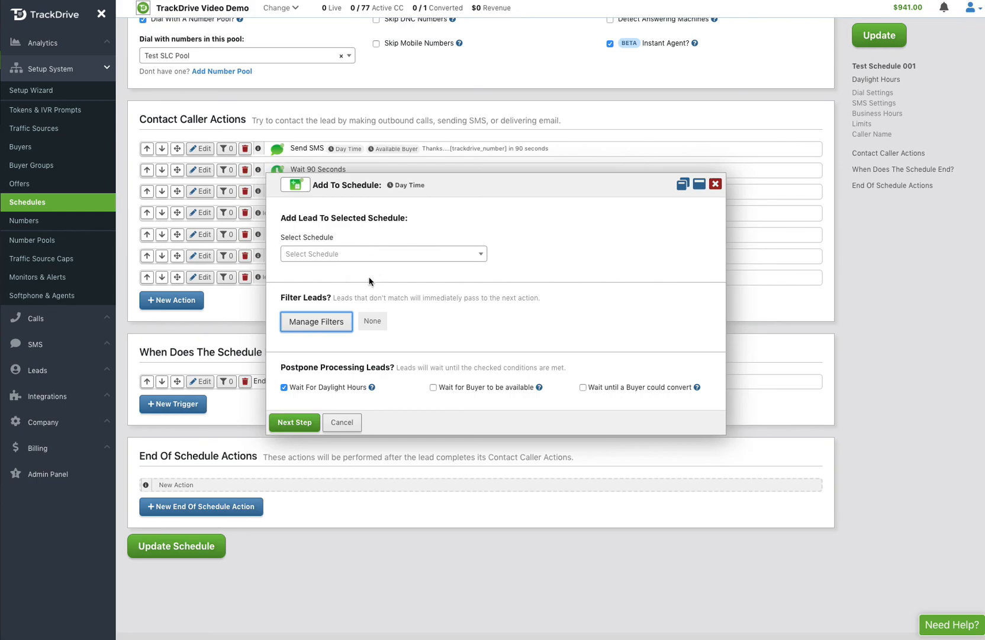
click(343, 421)
Dismiss the new end of schedule action and update the schedule
click(250, 484)
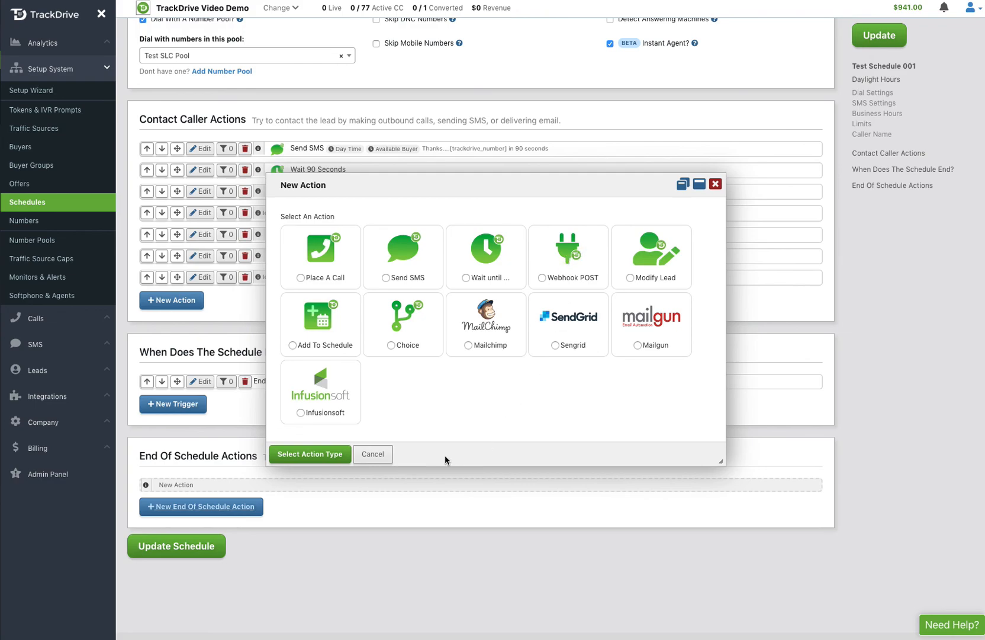
click(368, 456)
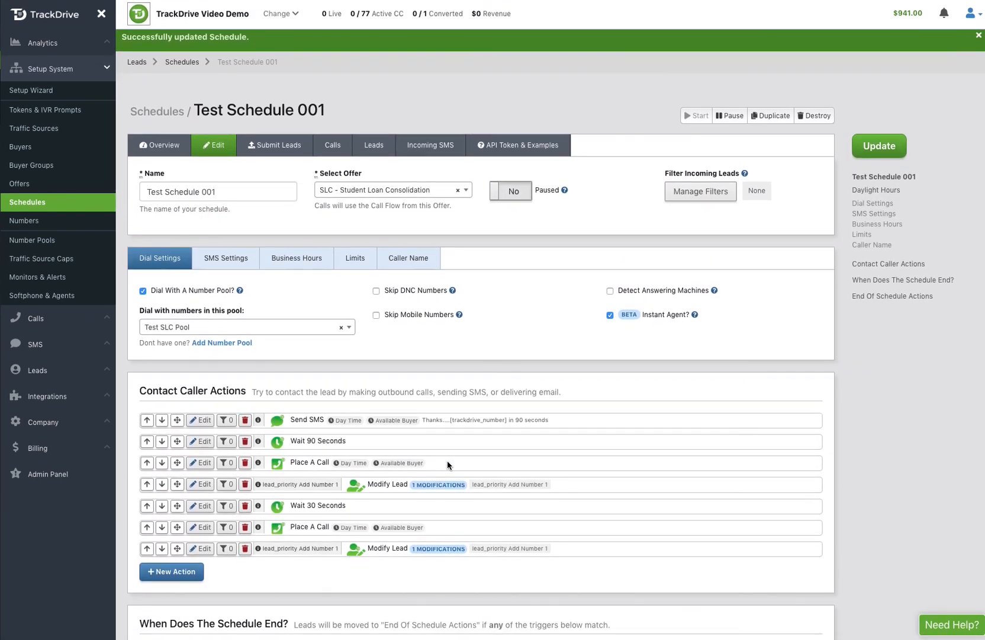
scroll(447, 465, down, 2)
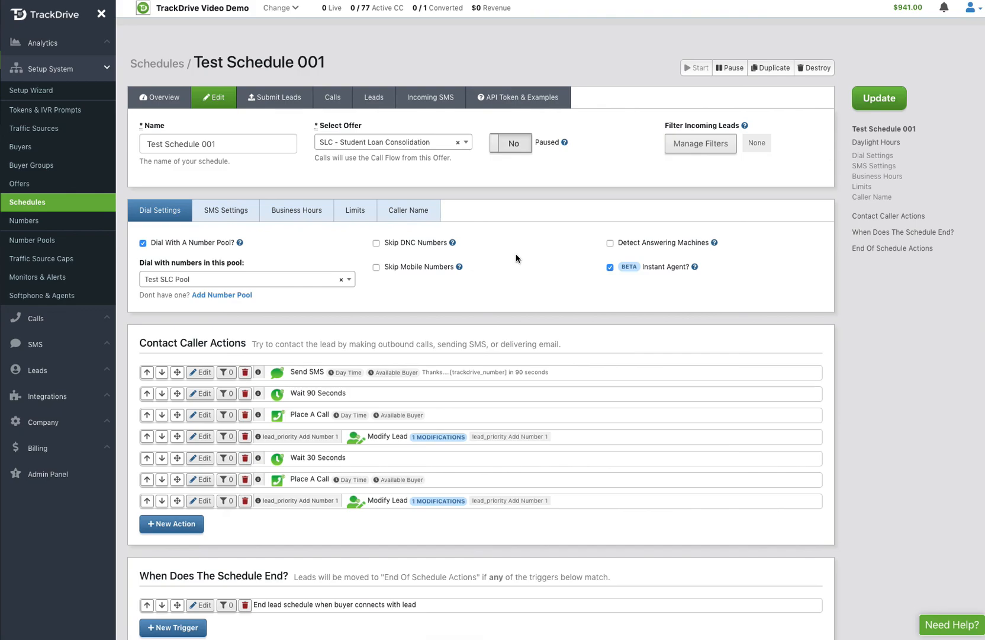
scroll(516, 257, down, 3)
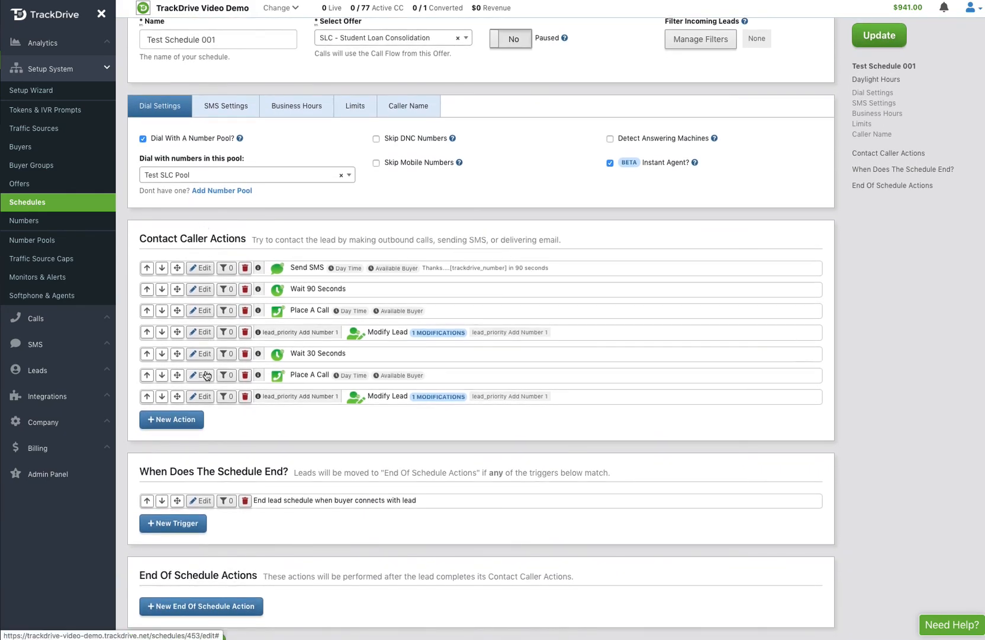
scroll(206, 377, down, 3)
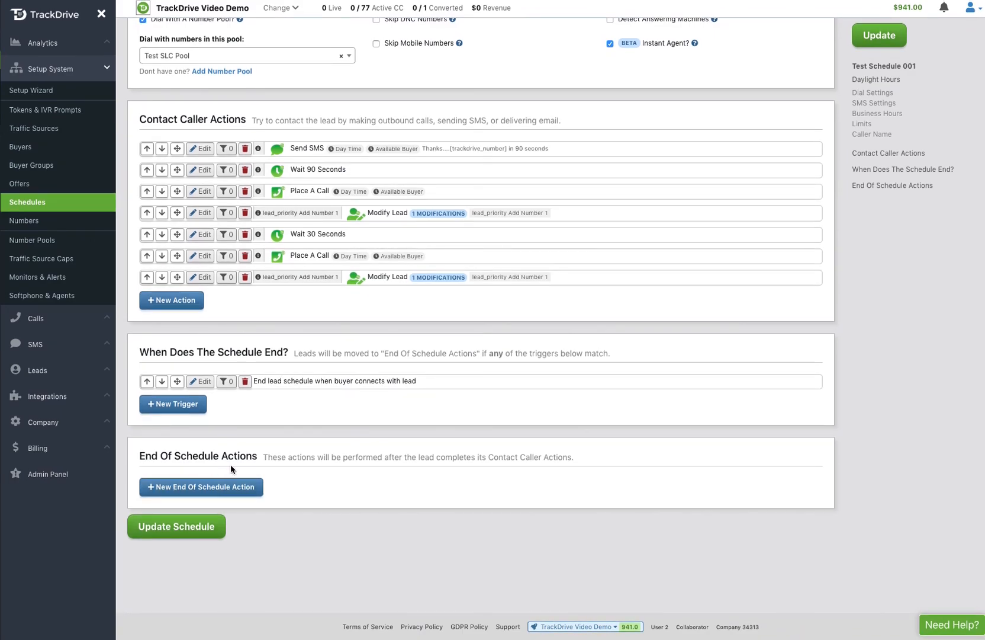
scroll(229, 438, up, 6)
scroll(229, 439, down, 3)
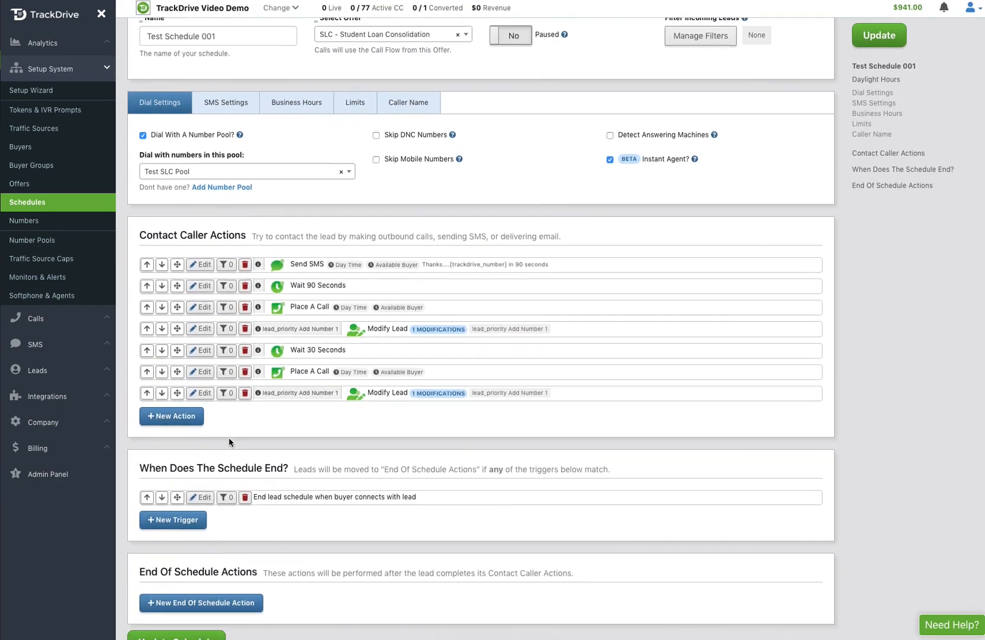